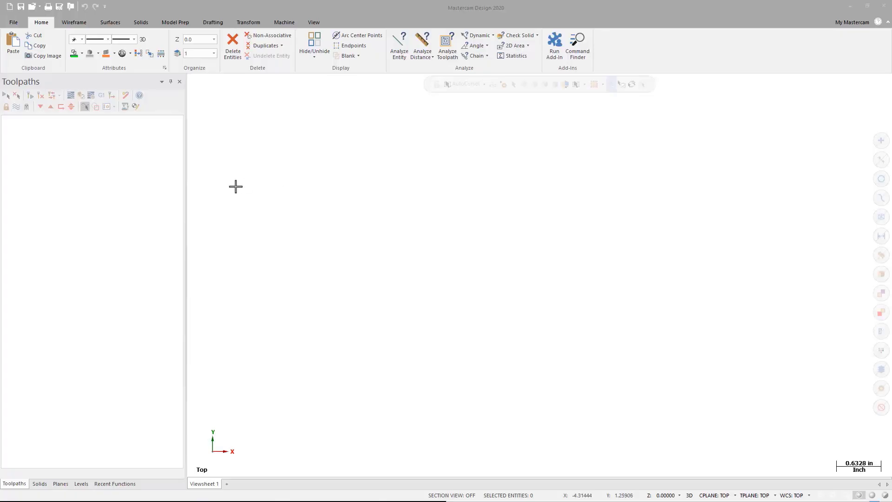
Create a mill machine group using the GENERIC HAAS 3X MILL machine definition
left_click(284, 22)
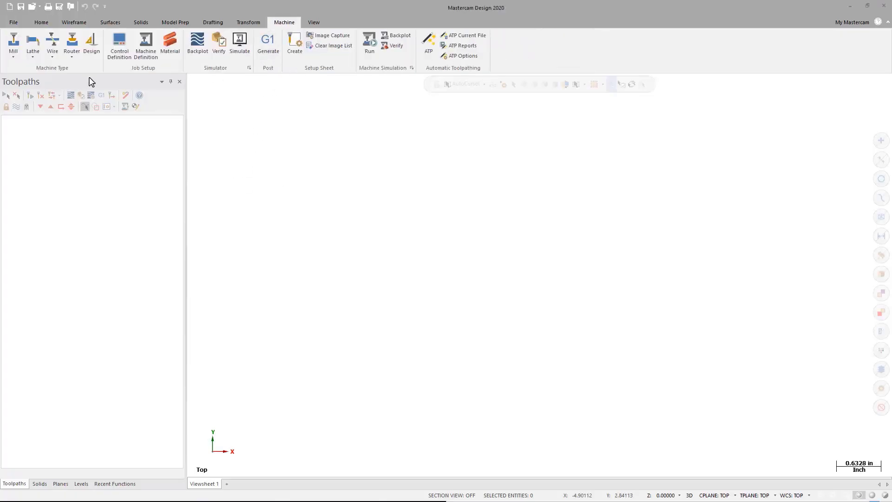
left_click(13, 57)
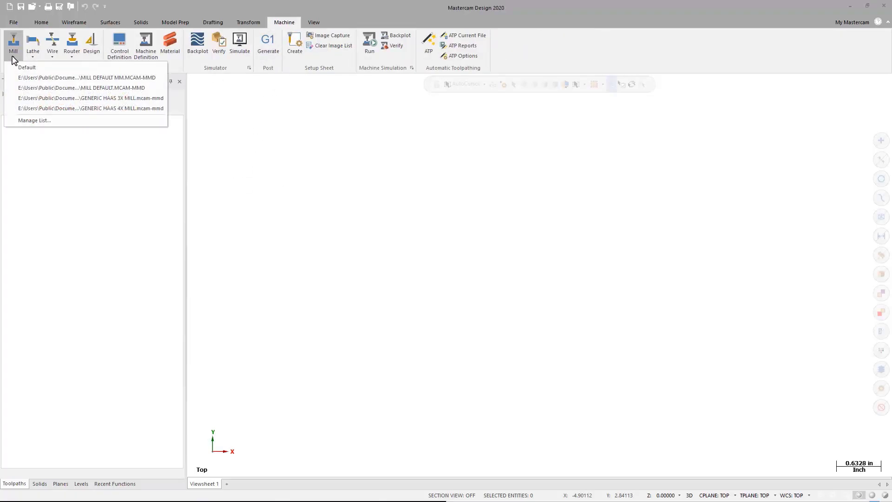
left_click(42, 98)
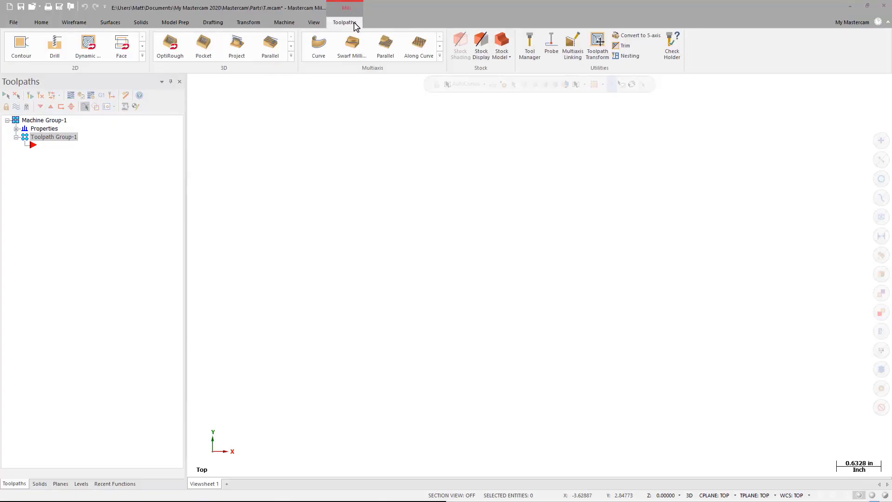
Check the Tool Manager's machine group choice and the tool library assigned in Machine Group-1's file properties
left_click(529, 53)
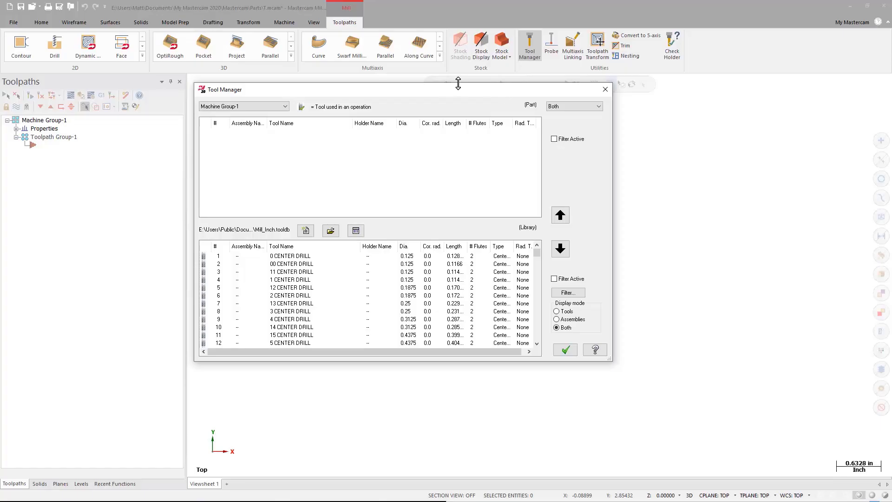
left_click(282, 106)
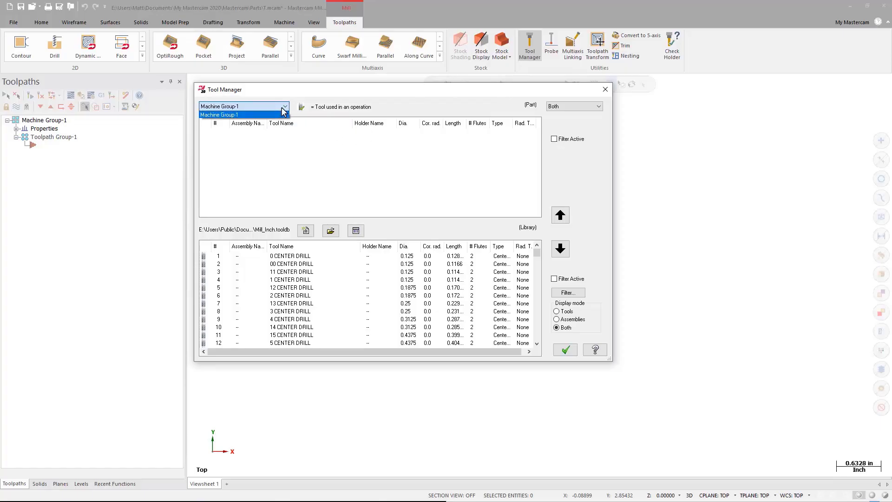
left_click(280, 114)
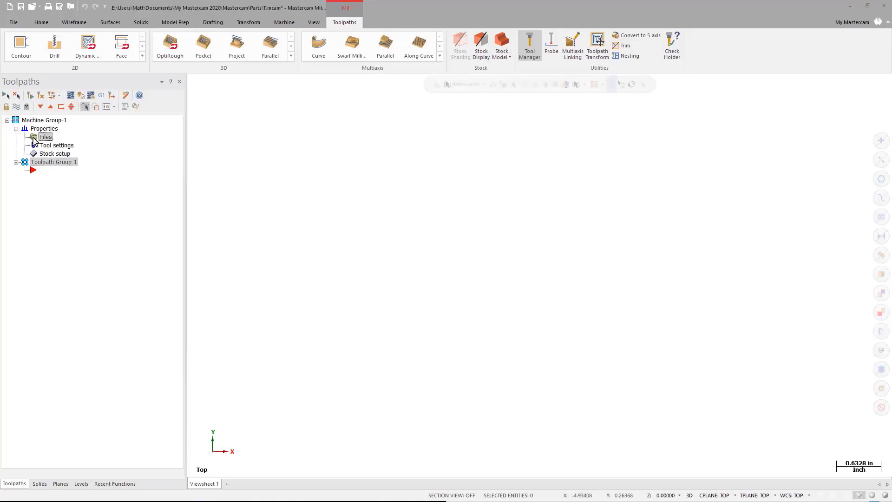
left_click(36, 138)
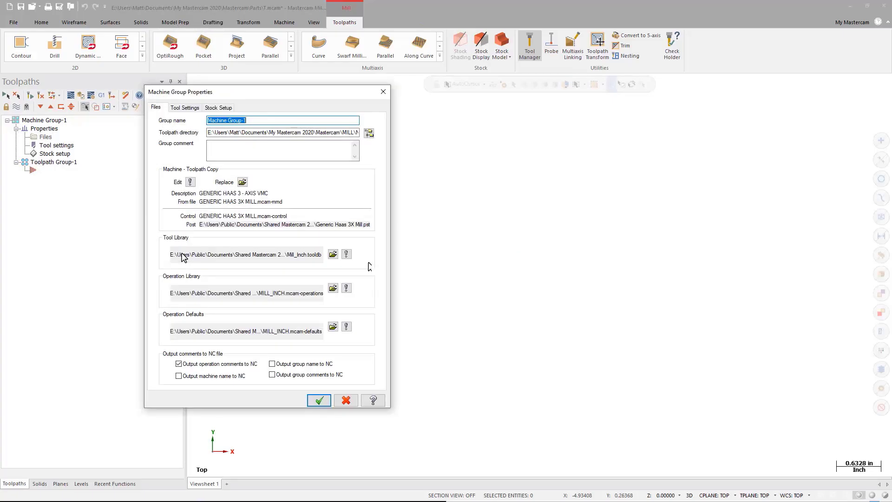
left_click(346, 401)
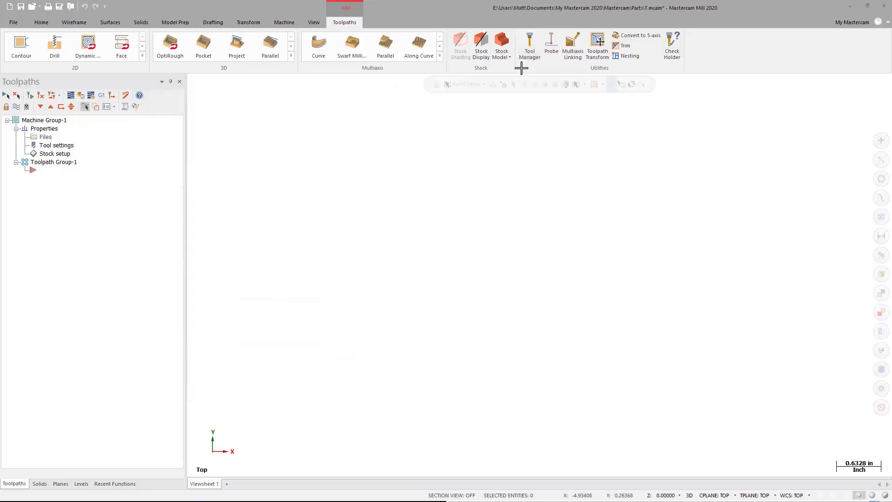
Browse the mill tool libraries available to the Tool Manager without loading one
left_click(532, 54)
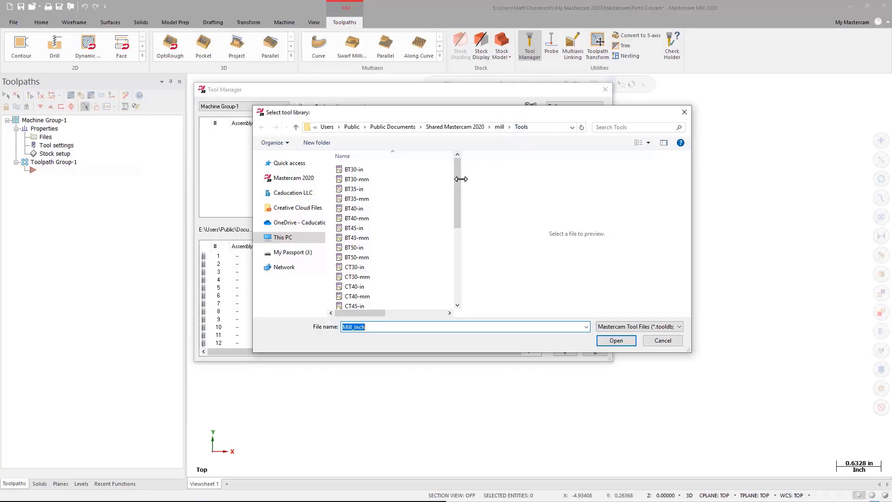
left_click_drag(458, 179, 466, 263)
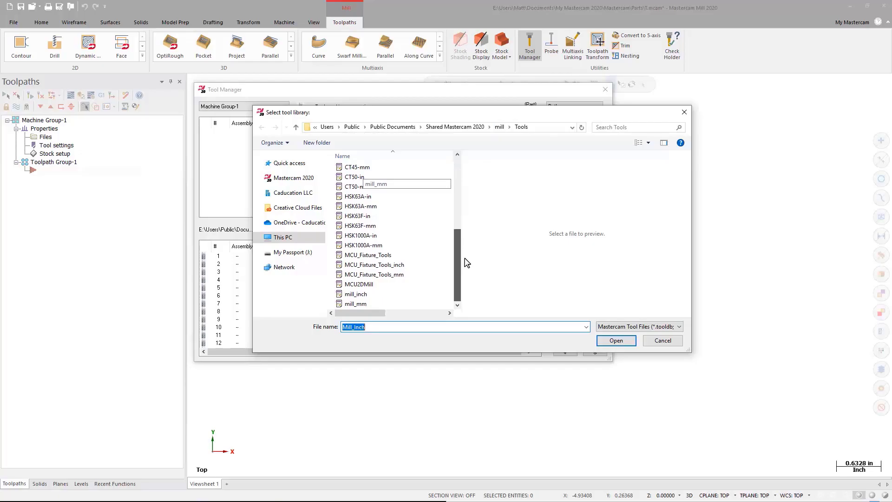
left_click(664, 343)
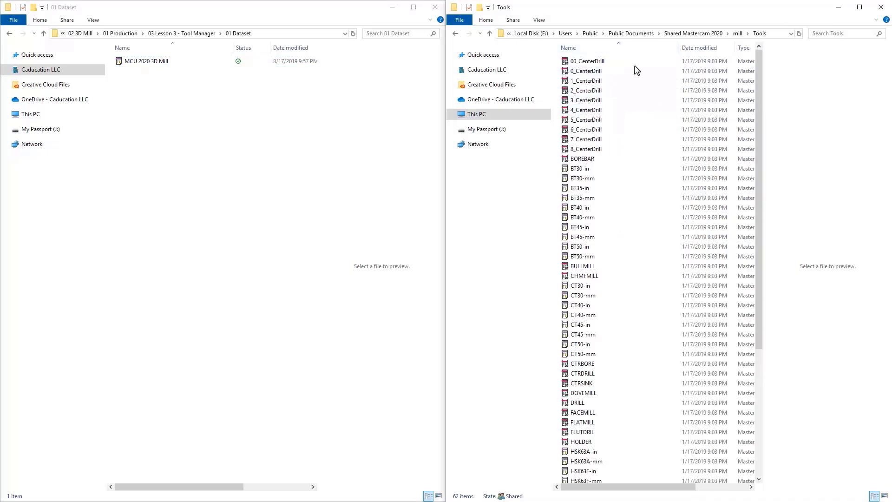
Copy the MCU 2020 3D Mill tool library from the 01 Dataset folder into the shared Mastercam 2020 mill Tools folder
left_click(158, 60)
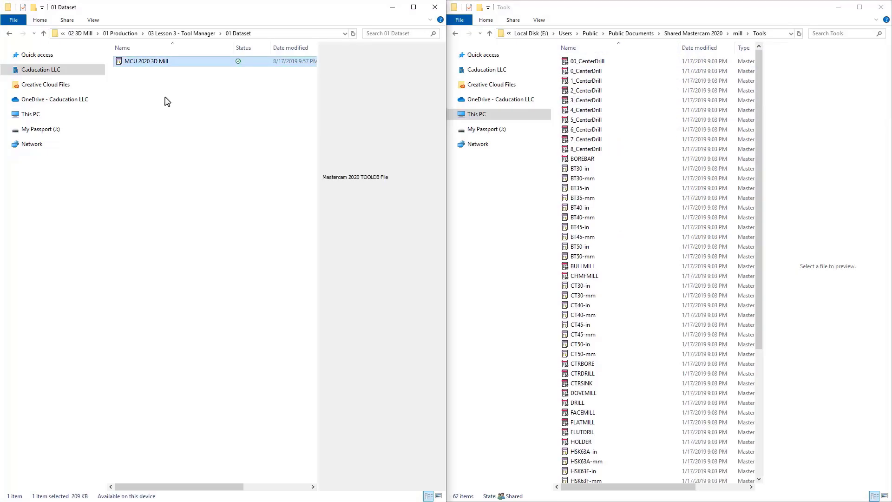
left_click(658, 171)
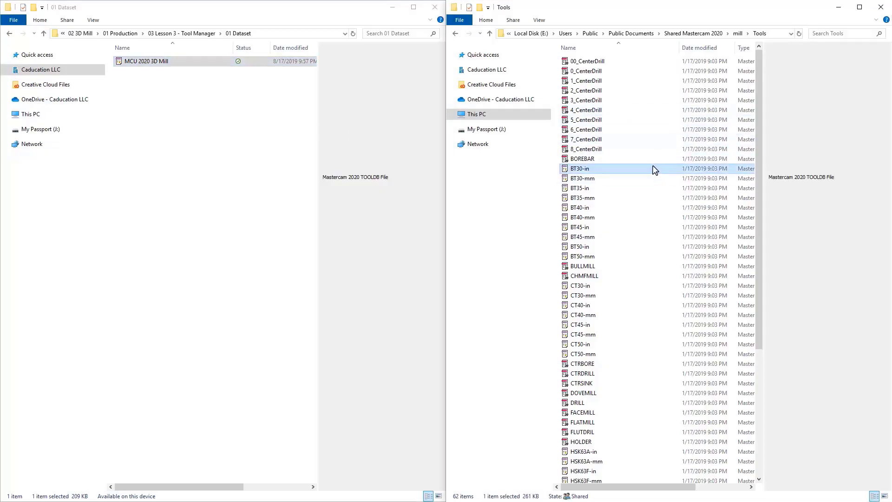
key("ctrl+v")
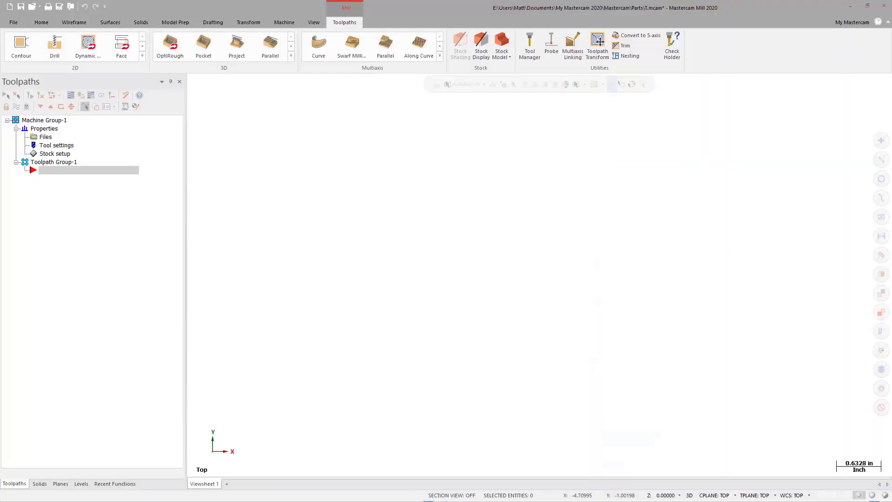
Load the MCU 2020 3D Mill library into Mastercam's Tool Manager
left_click(533, 56)
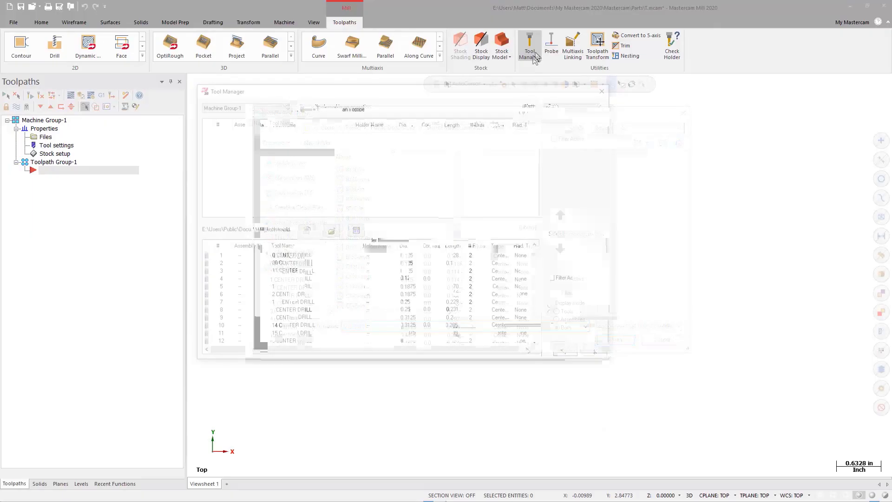
left_click(331, 232)
left_click_drag(459, 183, 455, 259)
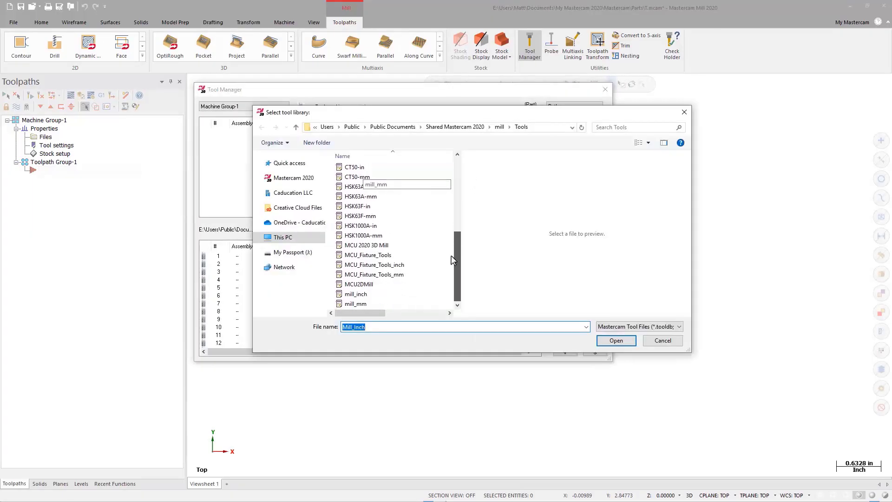
double_click(386, 246)
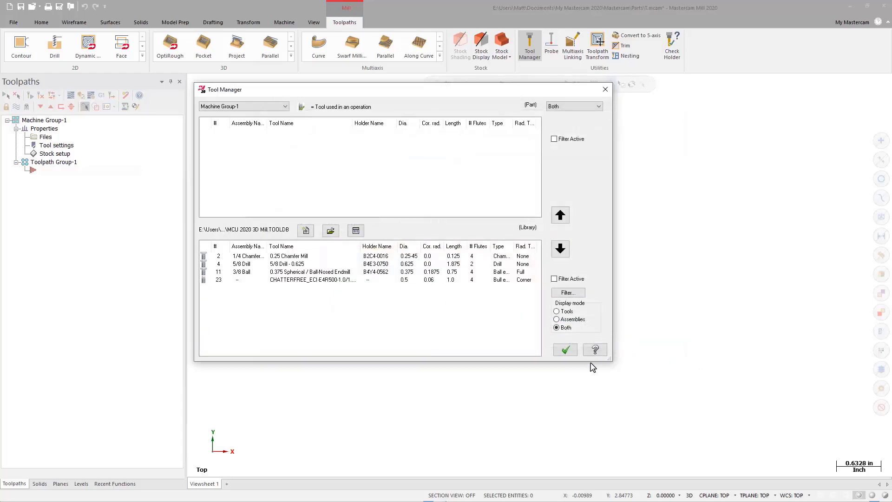
Go through the loaded library's entries, from the 0.25 Chamfer Mill to the CHATTERFREE bull end mill
left_click(241, 258)
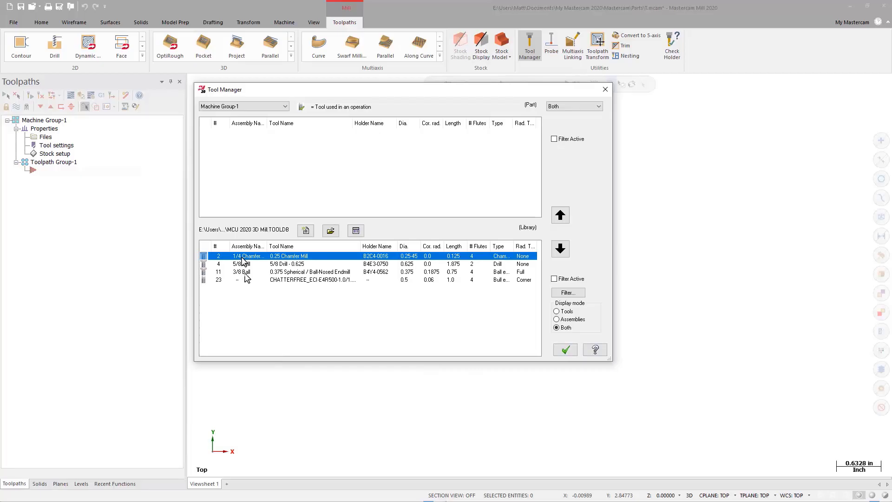
key("Down")
key("Down")
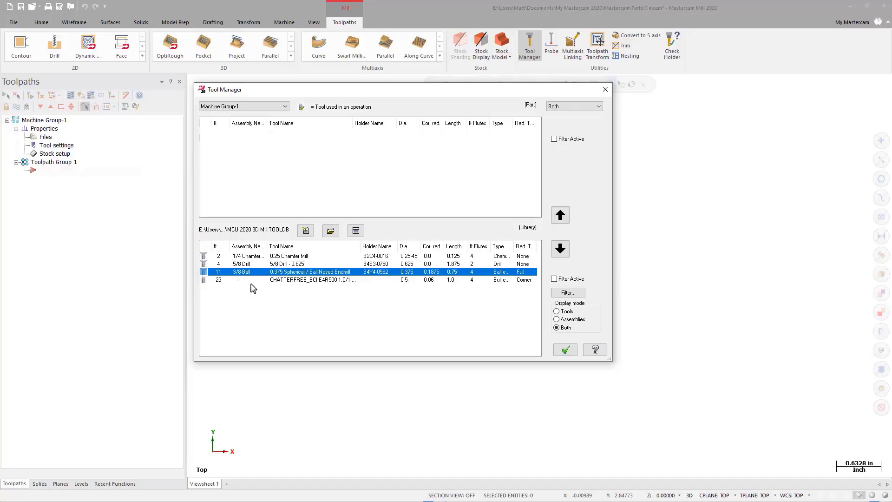
left_click(256, 280)
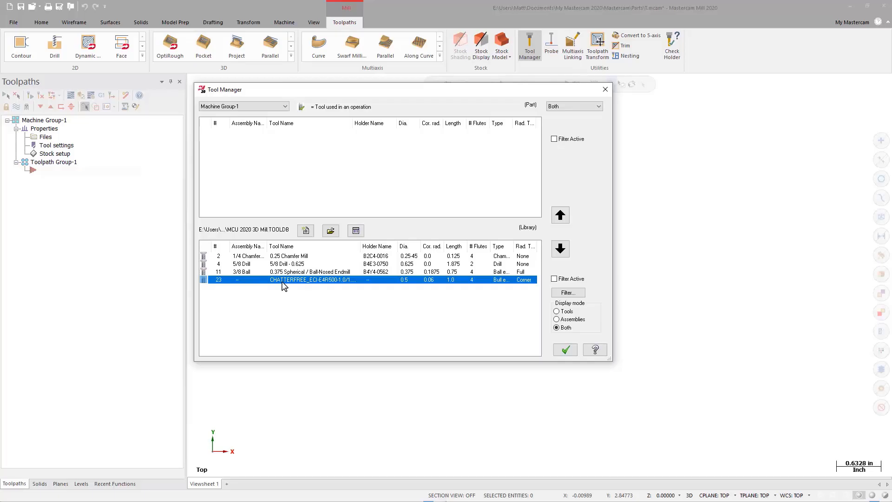
Check the library's tool filter settings and compare its Tools, Assemblies and Both display modes
left_click(568, 292)
left_click(151, 132)
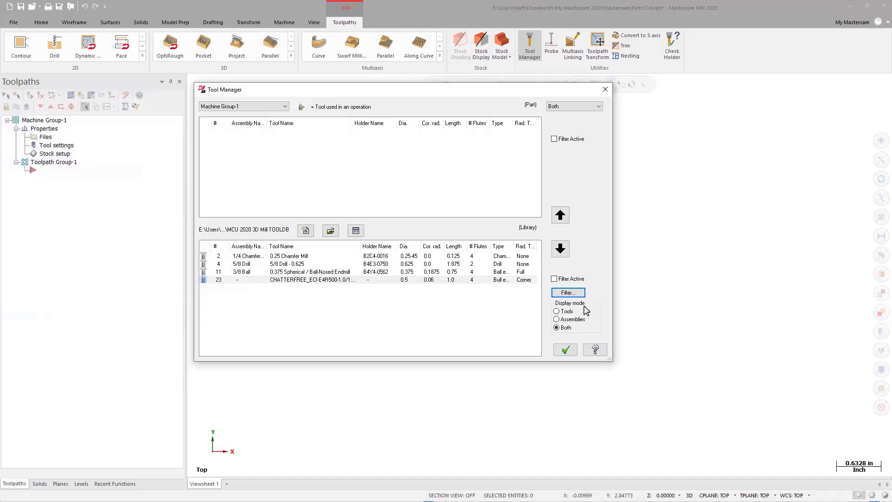
left_click(569, 312)
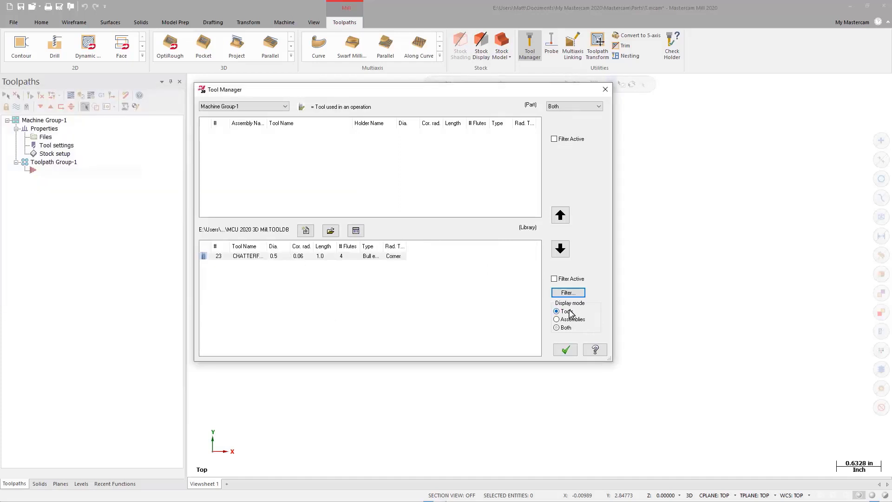
left_click(568, 319)
left_click(566, 327)
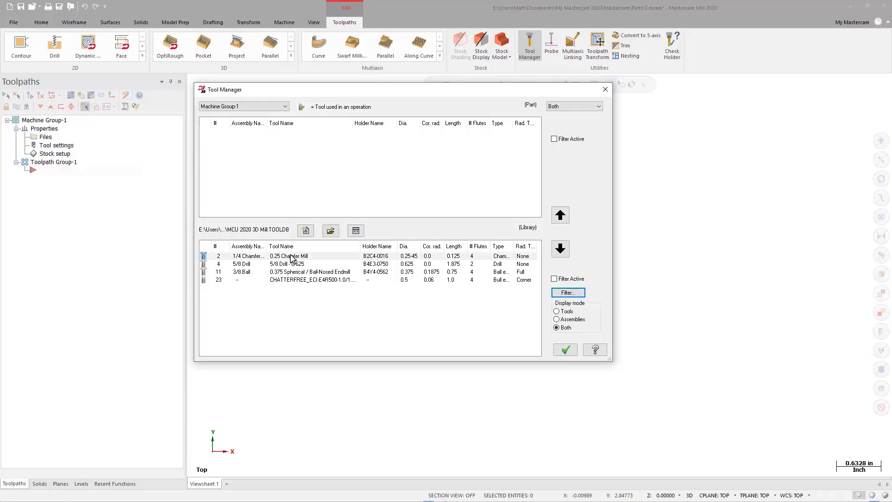
Add all tools from the MCU 2020 3D Mill library to Machine Group-1
left_click(559, 215)
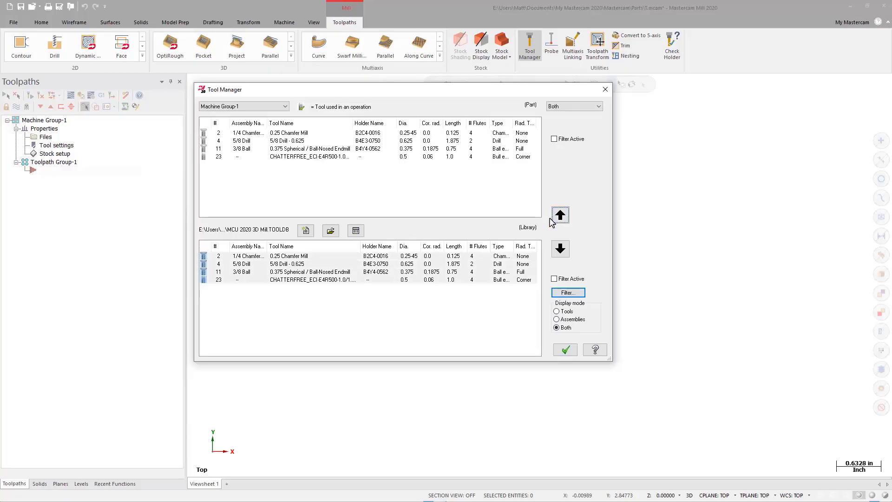
left_click(459, 195)
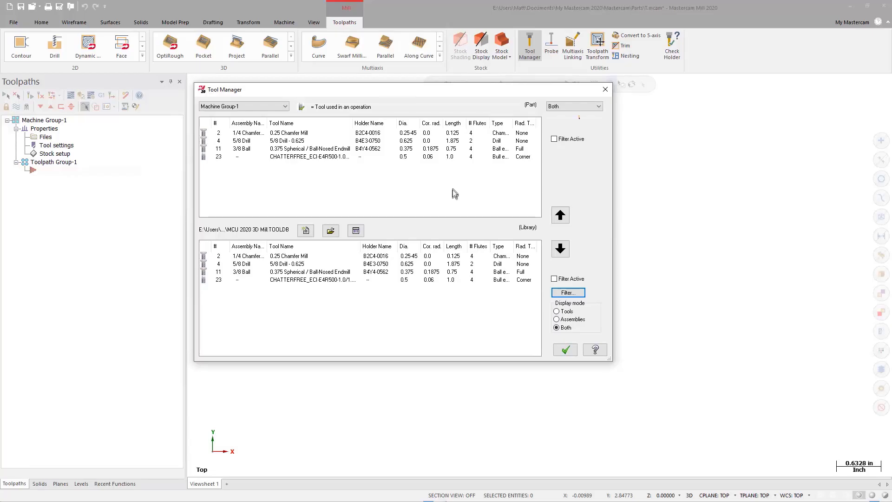
View only the Part Tools list, and restore the display to both part and library tools
left_click(576, 107)
left_click(584, 122)
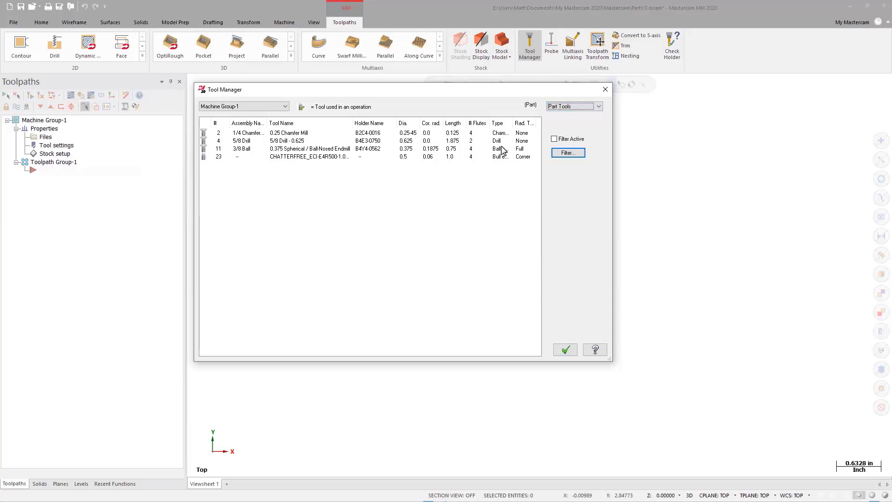
left_click(587, 109)
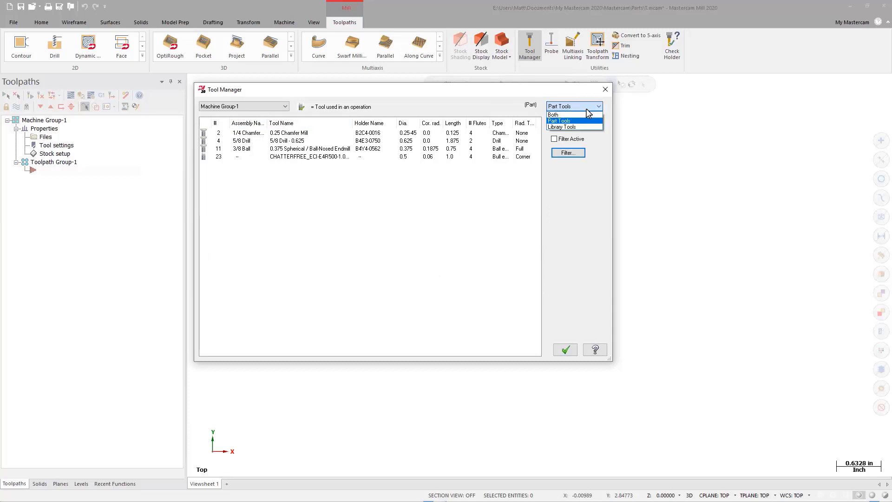
left_click(575, 121)
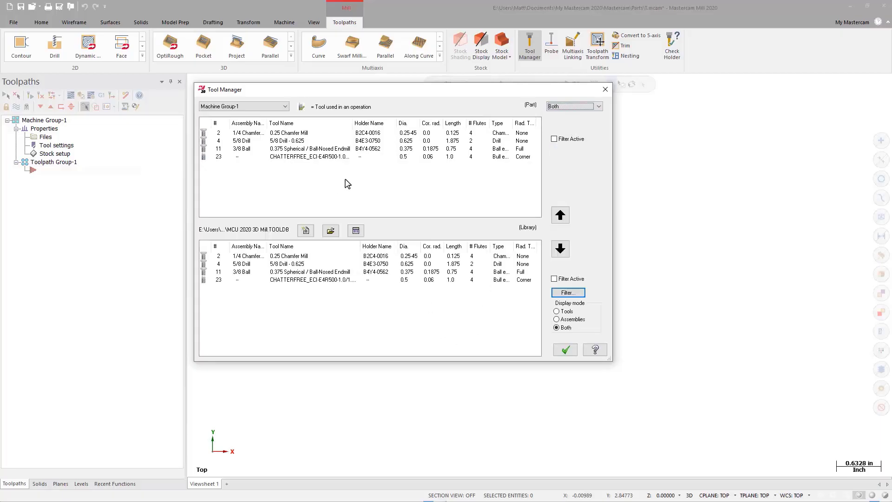
Review the commands available for the part tool list in general and for the 0.25 Chamfer Mill
right_click(346, 179)
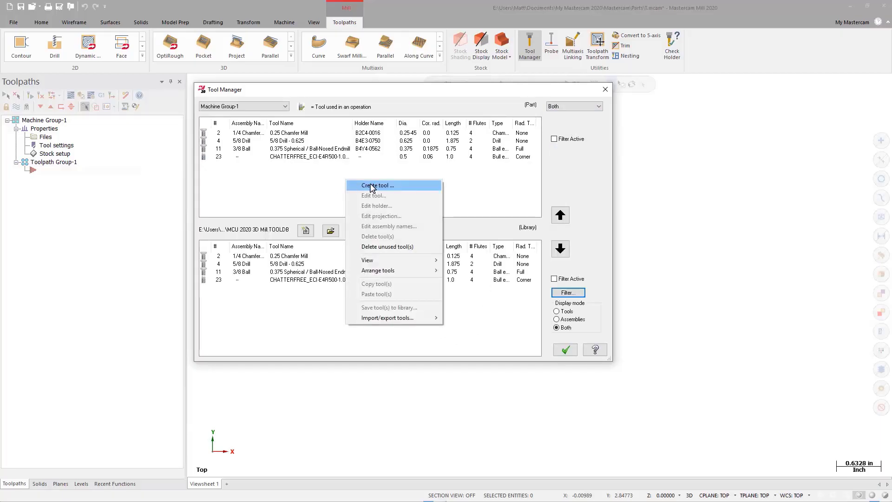
left_click(332, 191)
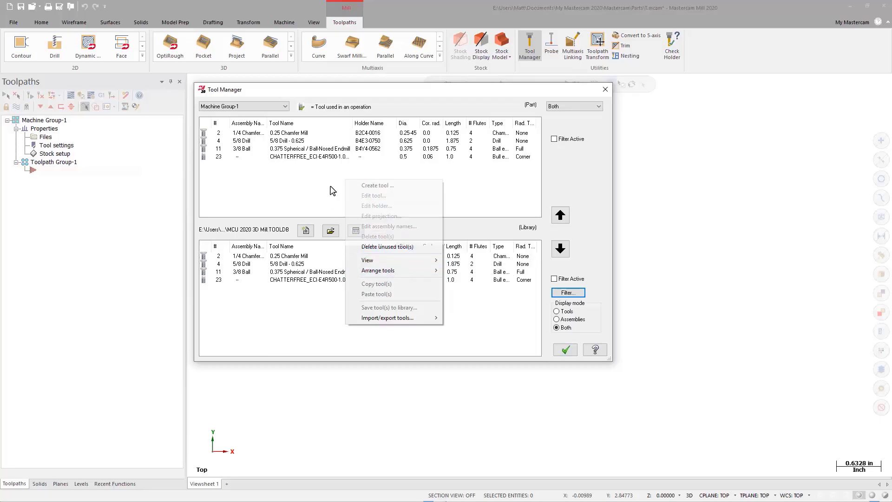
right_click(297, 132)
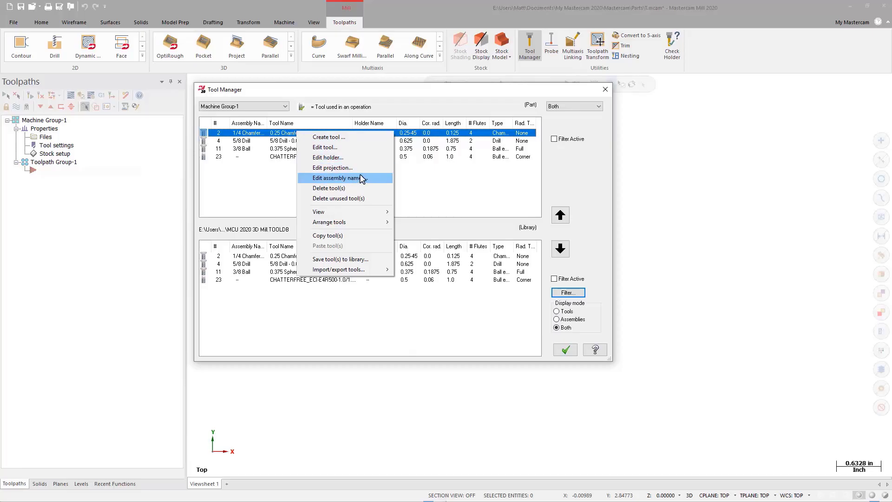
left_click(460, 181)
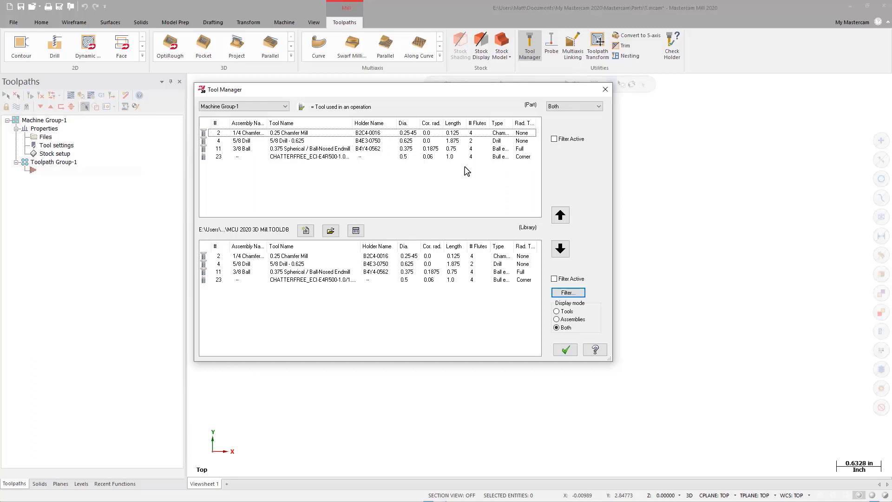
Accept the current tool list and open the MCU 2020 3D Mill library in the standalone Mastercam 2020 Tool Manager
left_click(571, 351)
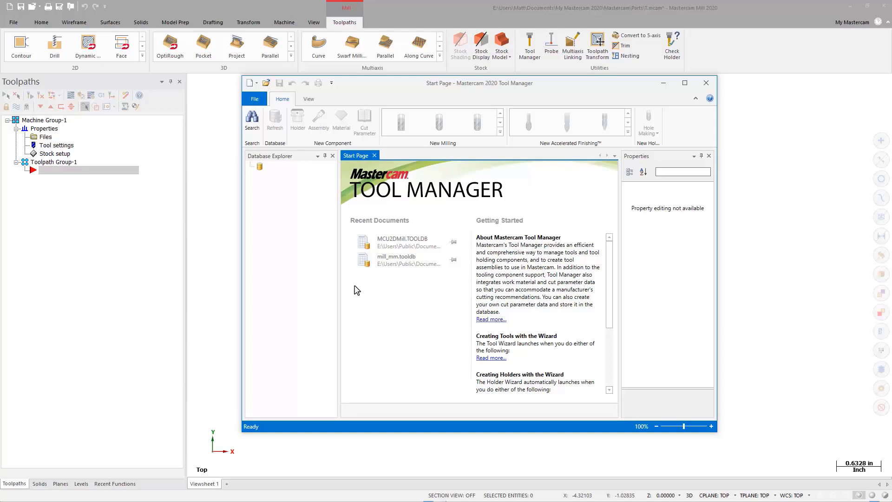
left_click_drag(565, 87, 695, 57)
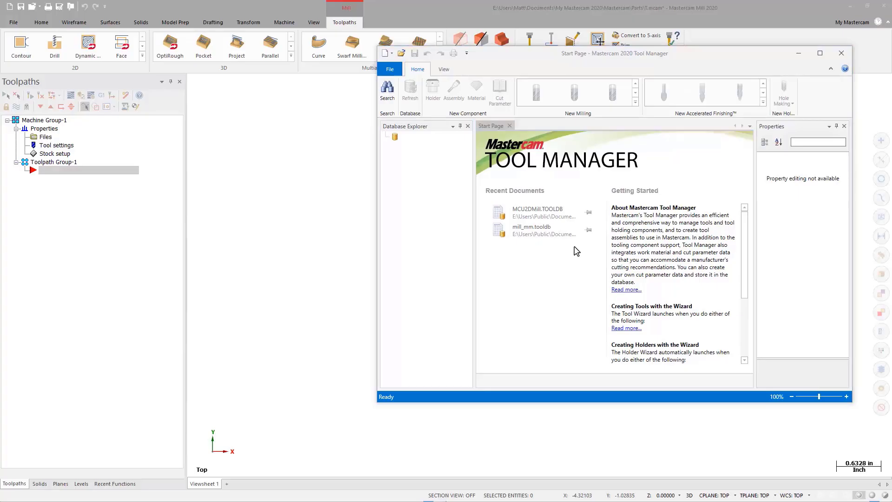
left_click(402, 52)
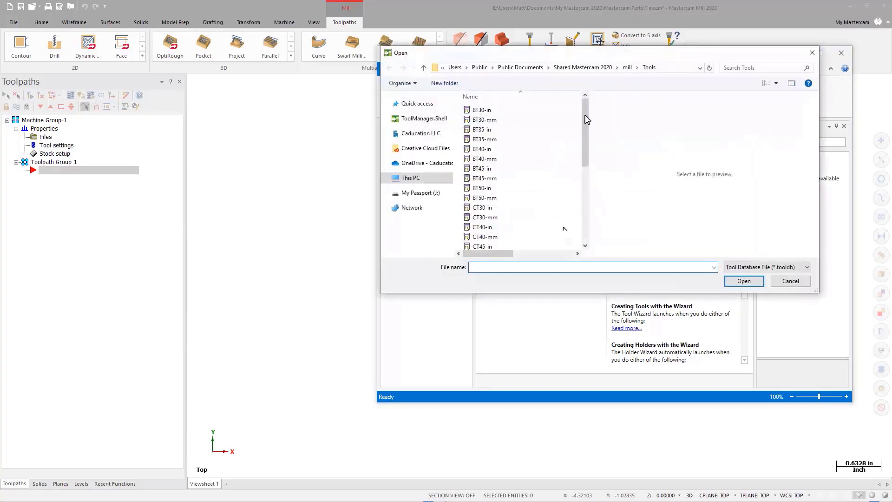
left_click_drag(586, 116, 581, 195)
double_click(494, 186)
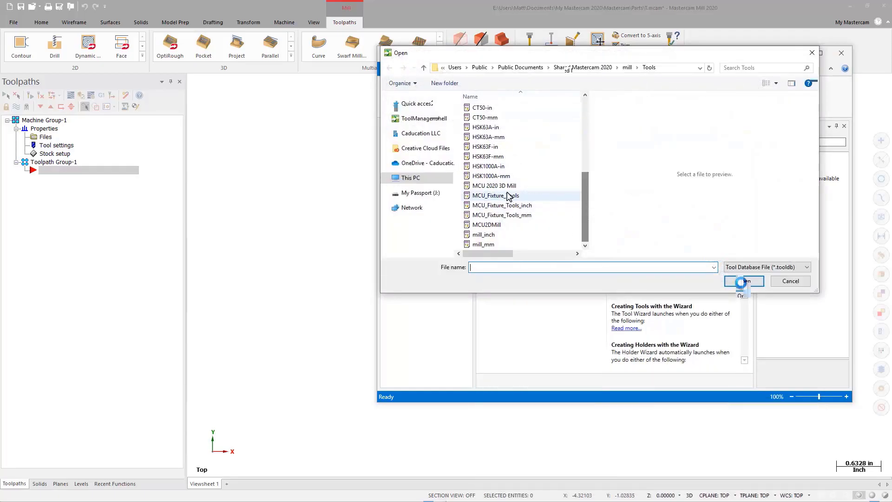
left_click(741, 281)
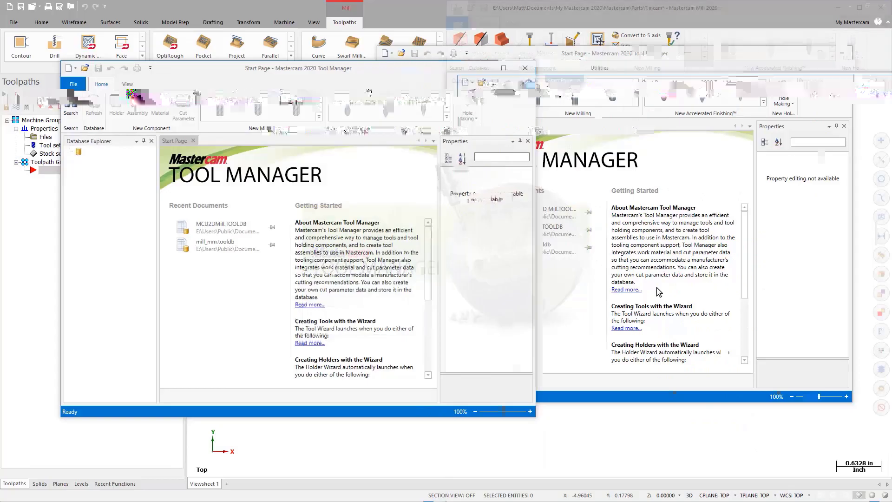
Open the mill_inch tool library in a second Tool Manager window beside the MCU 2020 3D Mill library
left_click(106, 174)
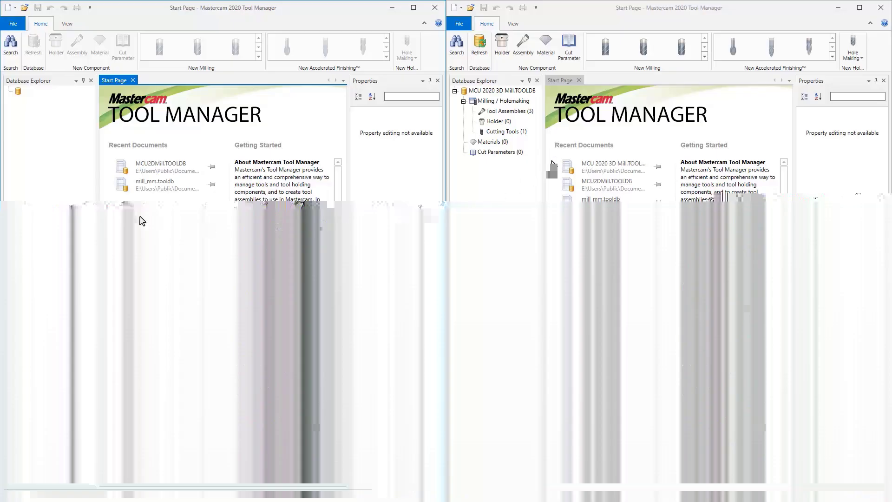
left_click(24, 8)
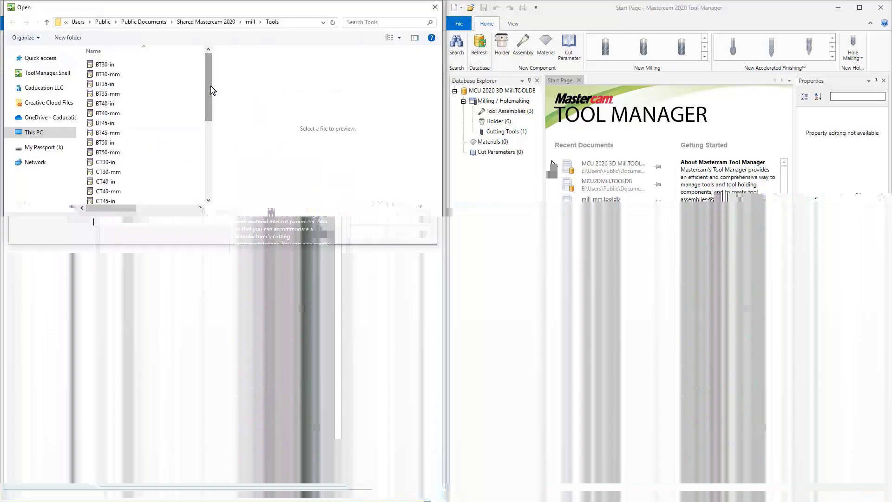
left_click(347, 235)
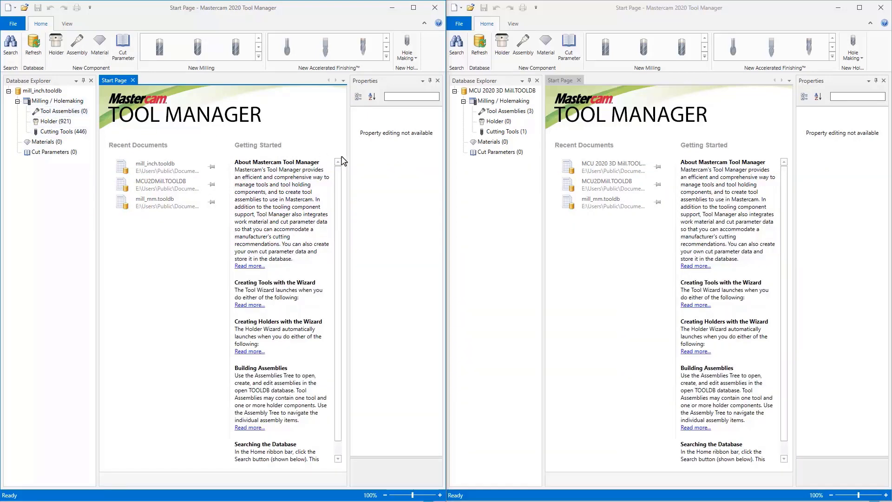
Display the tool assemblies of the MCU 2020 3D Mill library and inspect the 1/4 Chamfer Mill assembly and its B2C4-0016 holder
left_click(522, 113)
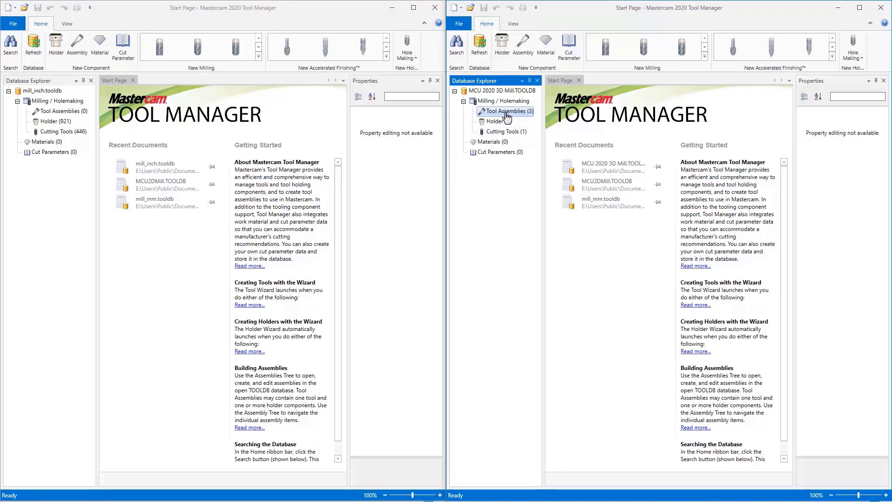
double_click(504, 112)
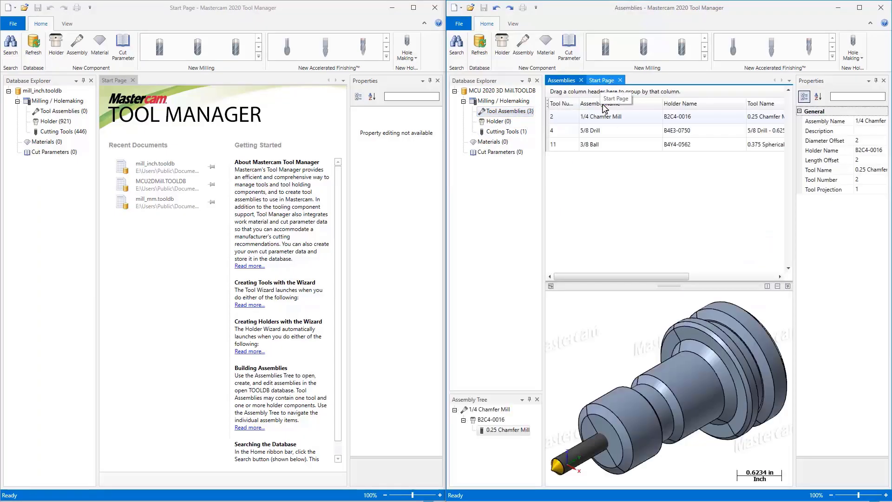
left_click(485, 431)
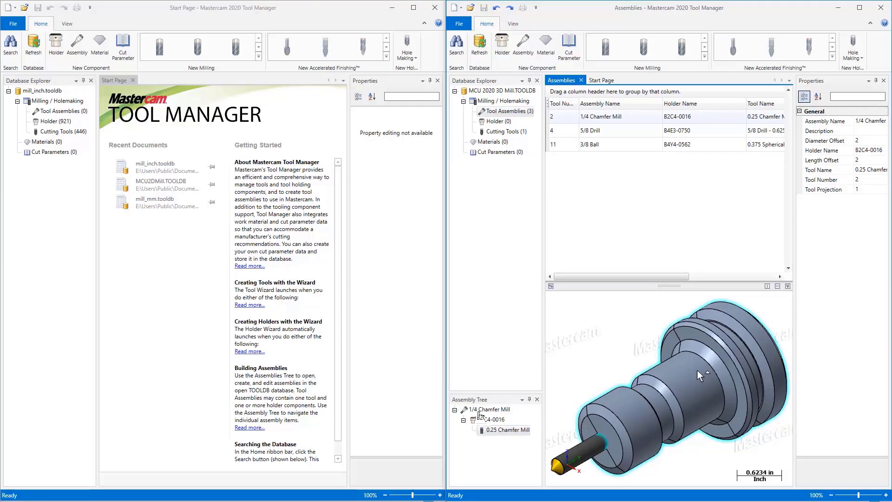
left_click(481, 410)
left_click(489, 420)
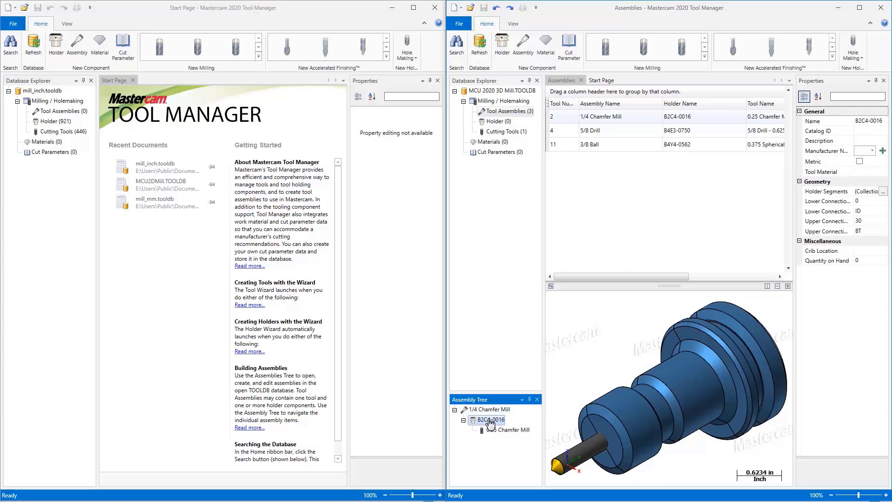
Inspect the 0.25 Chamfer Mill and extend its projection from the B2C4-0016 holder to about 1.5 inches
left_click(493, 430)
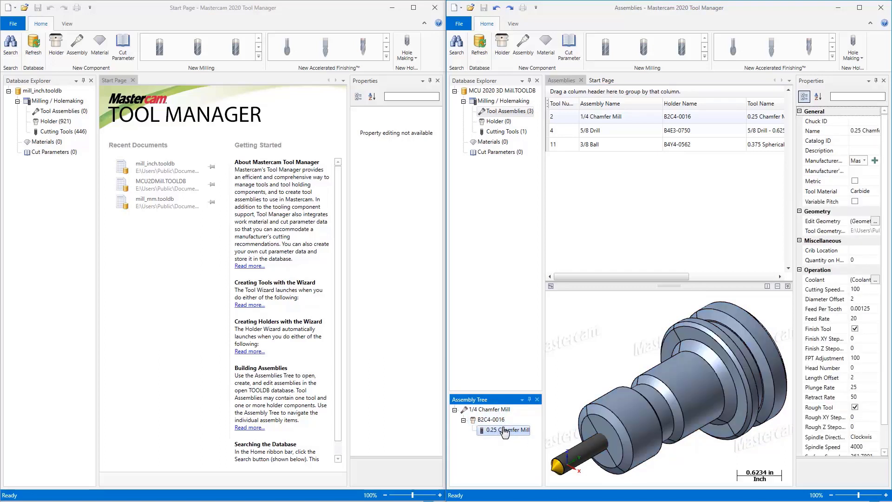
left_click(617, 431)
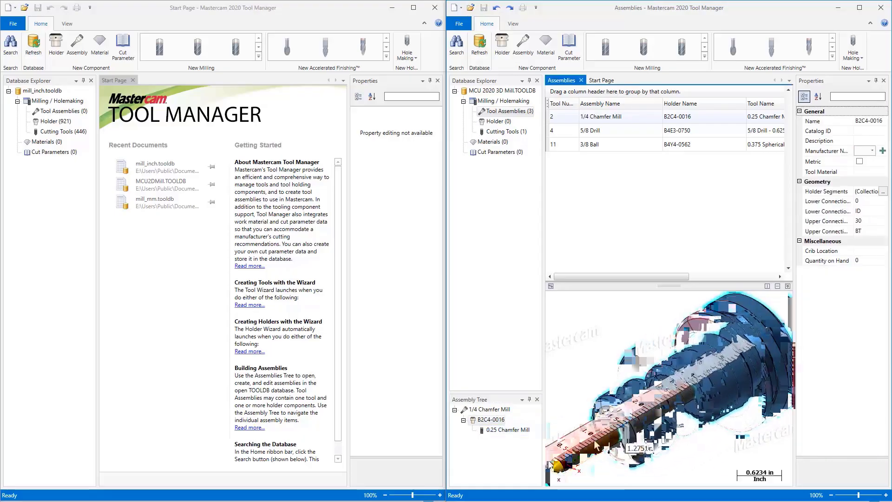
left_click(625, 414)
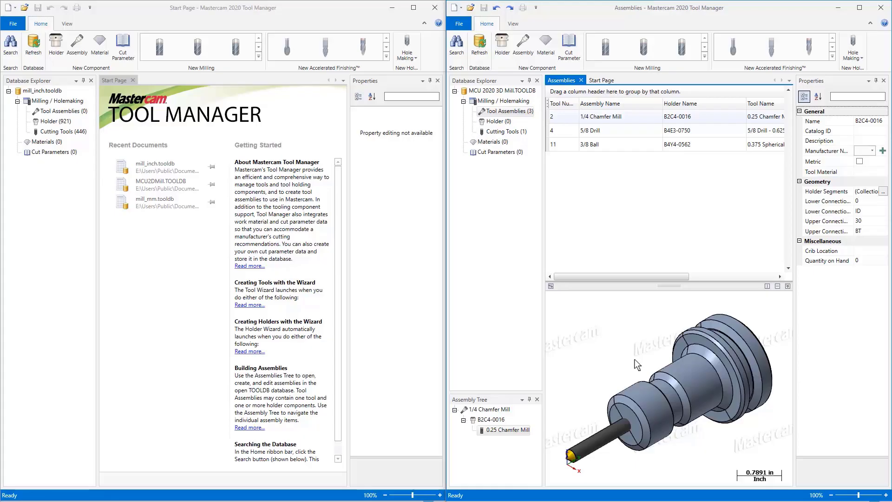
Copy the 3/4 COUNTERSINK 82 DEGREE from the mill_inch library into the cutting tools of the MCU 2020 3D Mill library
left_click(56, 133)
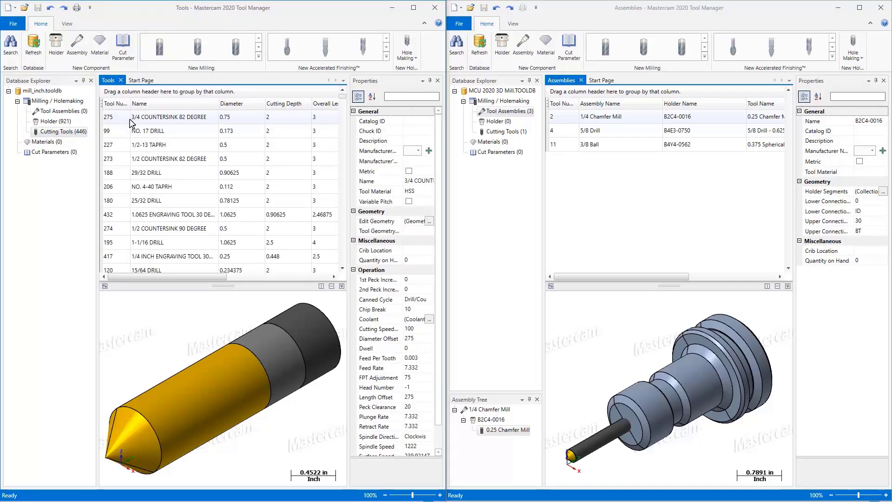
left_click_drag(130, 119, 593, 192)
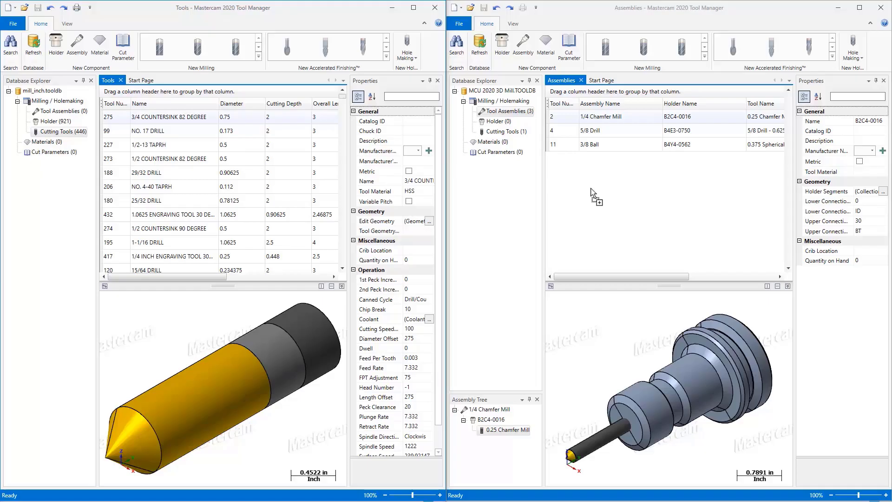
left_click_drag(592, 192, 517, 133)
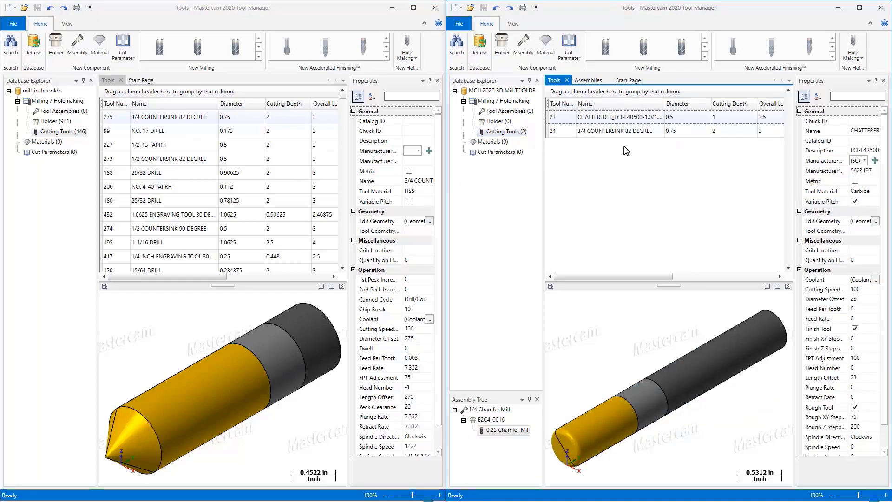
Delete the 3/4 COUNTERSINK 82 DEGREE from the cutting tools of the MCU 2020 3D Mill library
left_click(617, 132)
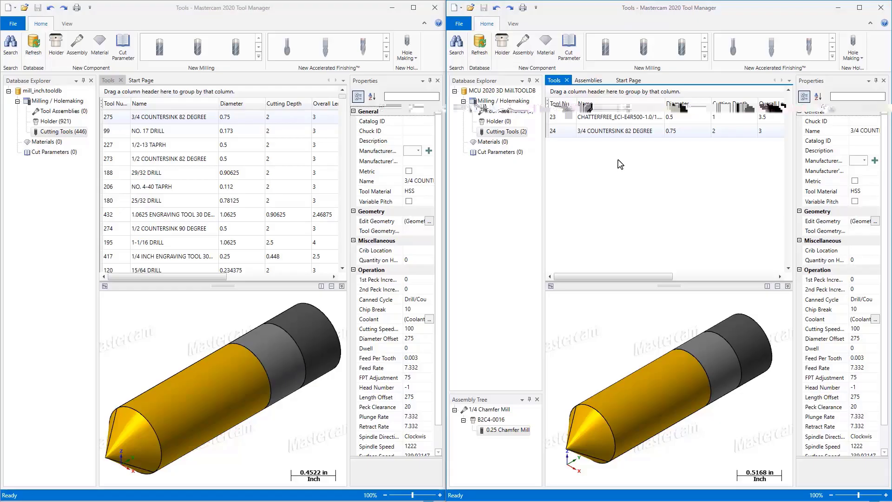
right_click(617, 135)
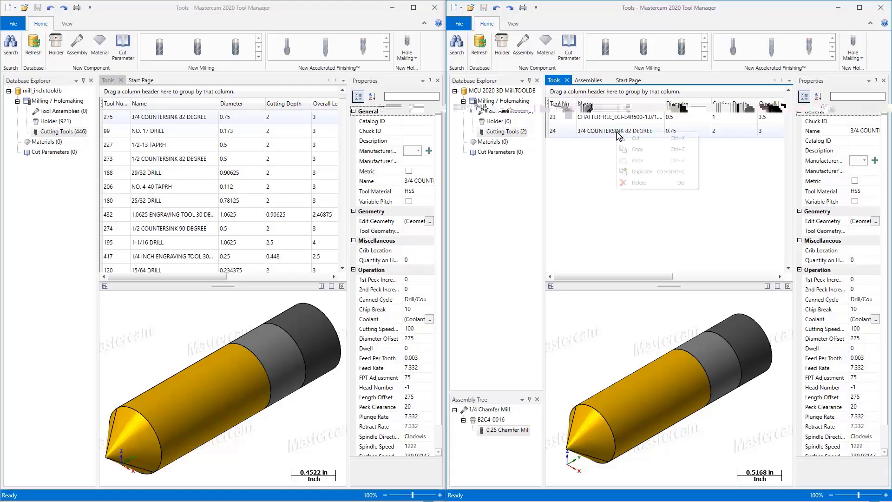
left_click(639, 183)
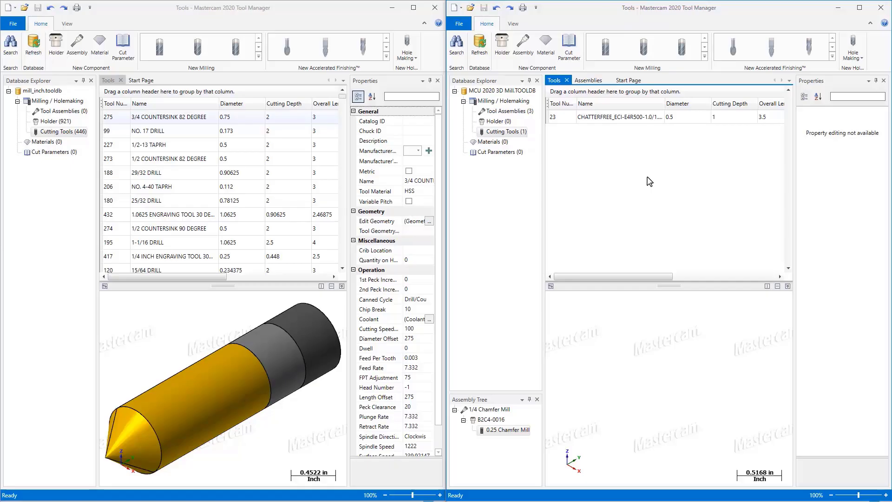
Close both standalone Tool Manager windows and check Machine Group-1's part and library tools in Mastercam's built-in tool manager
left_click(434, 11)
left_click(434, 11)
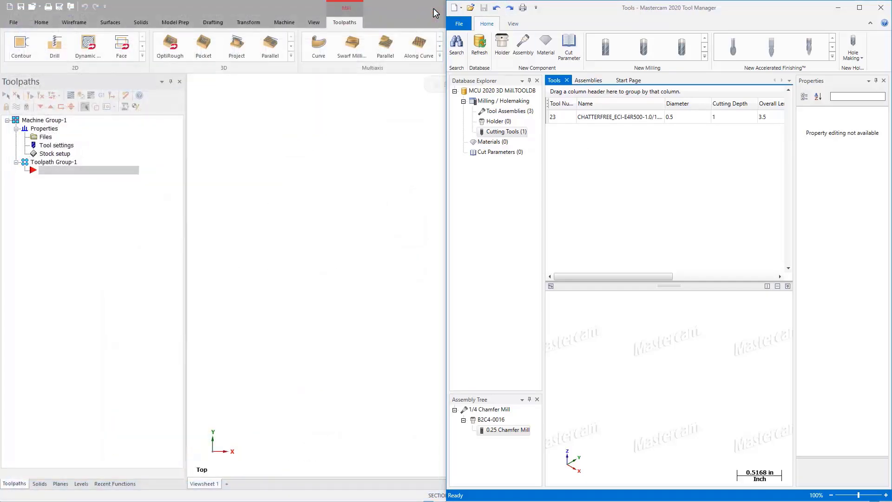
left_click(886, 8)
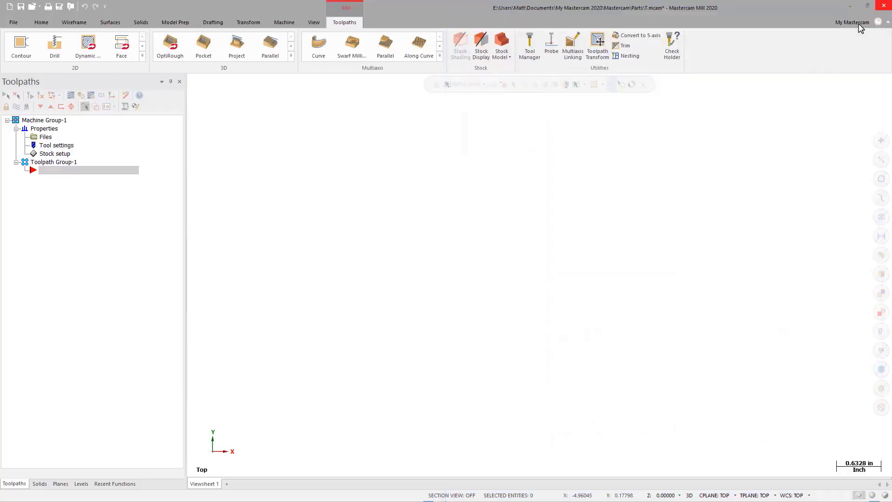
left_click(529, 51)
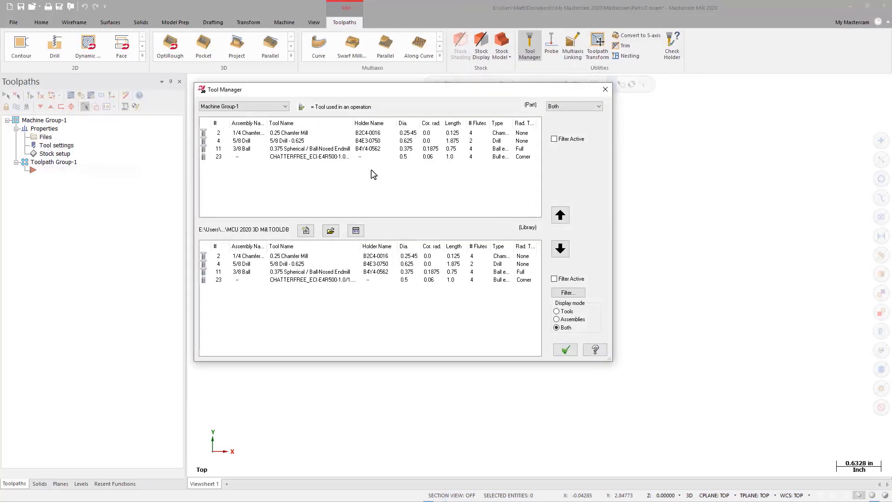
left_click(565, 349)
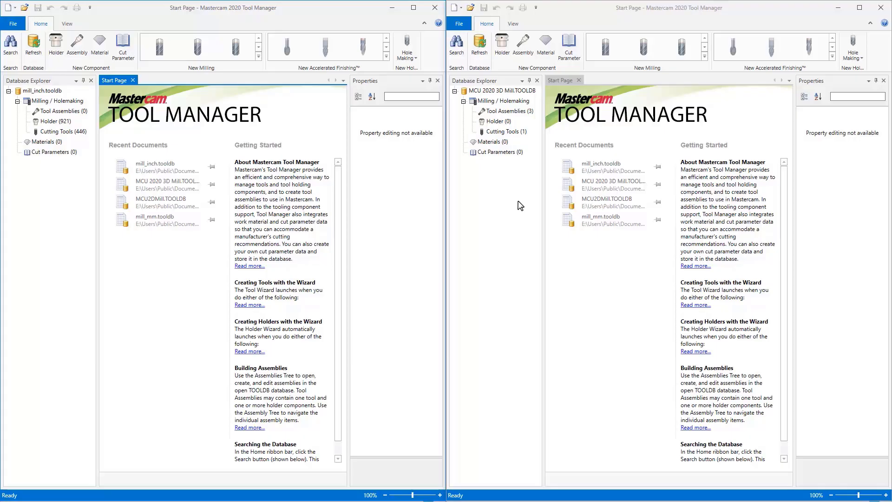
Review the tool assemblies, cutting tools and holders lists of the MCU 2020 3D Mill library
left_click(506, 112)
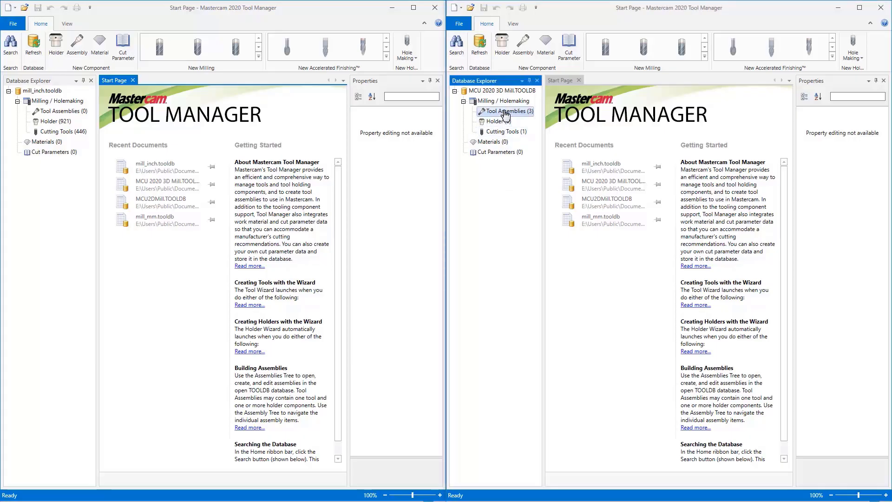
left_click(509, 134)
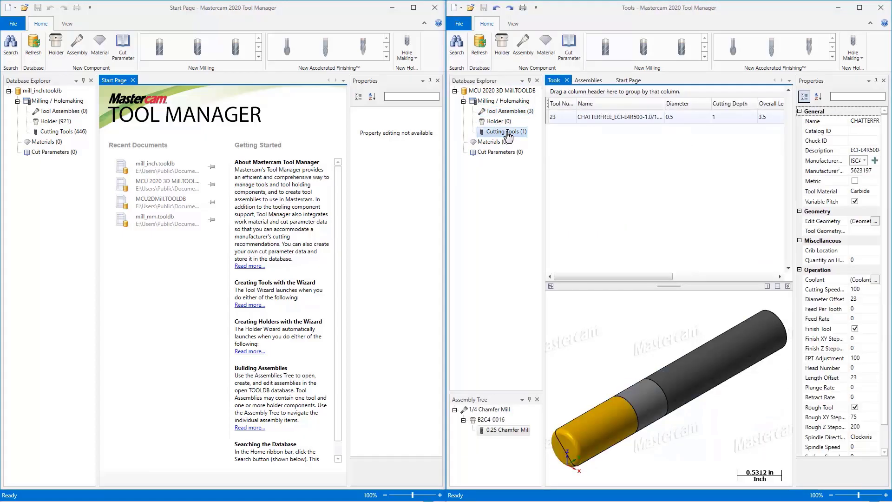
left_click(503, 123)
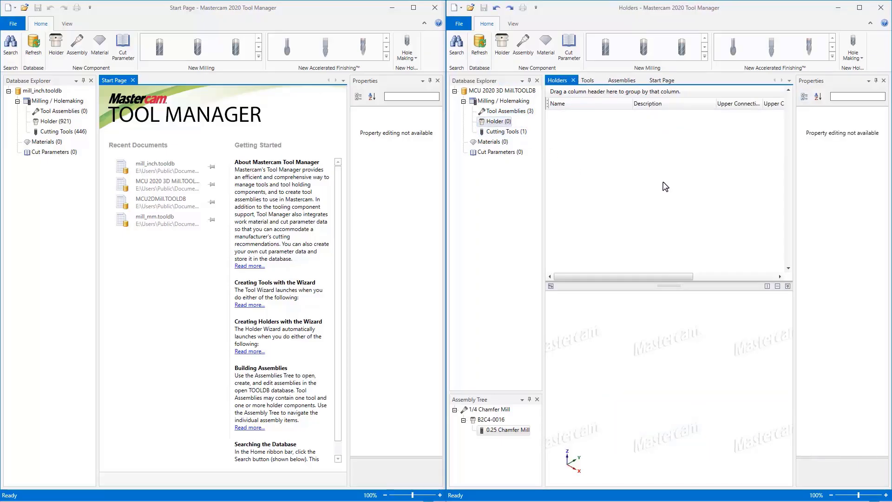
left_click(586, 80)
left_click(623, 81)
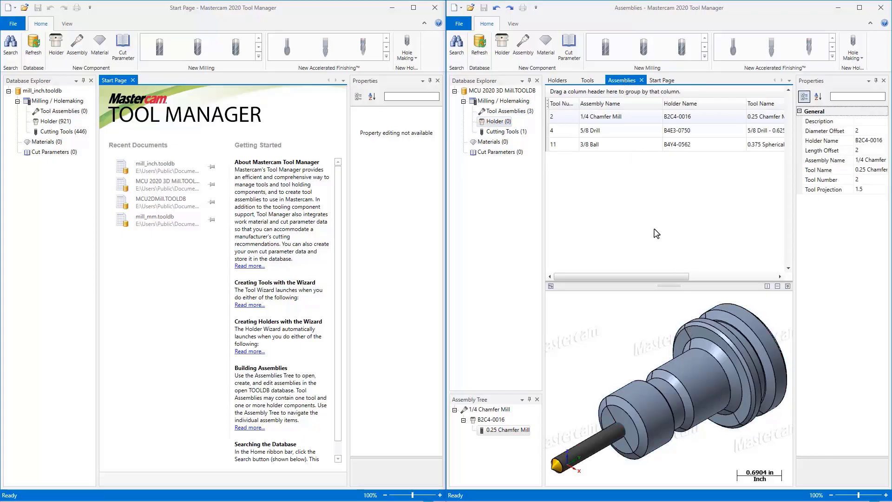
left_click(590, 81)
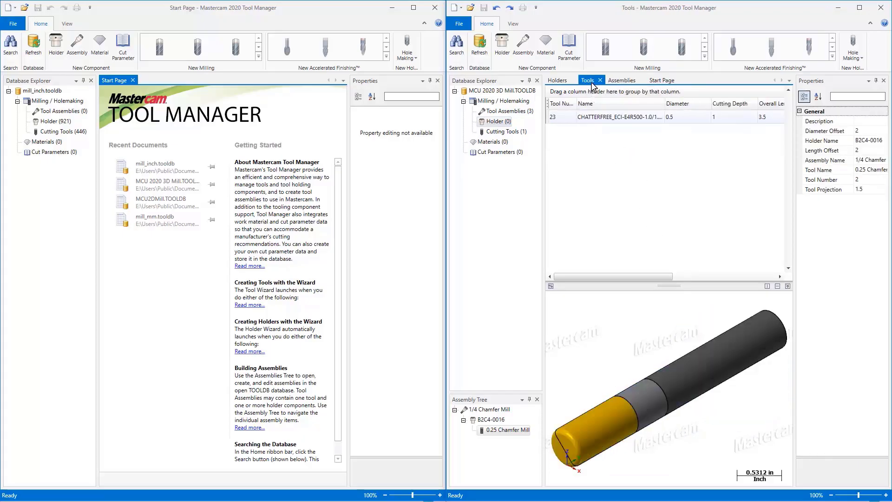
left_click(625, 81)
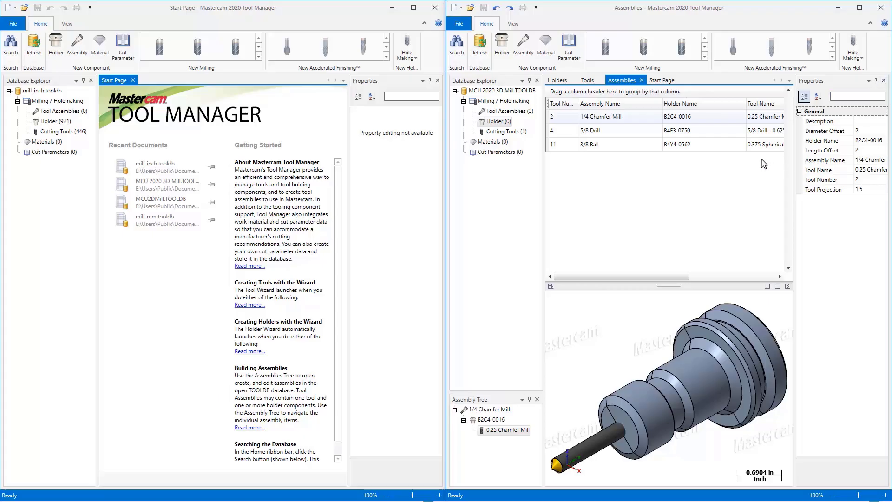
Hide the MCU library's Properties pane, dock the Assemblies list beneath the other lists, and view the Tools and Holders lists above it
left_click(883, 81)
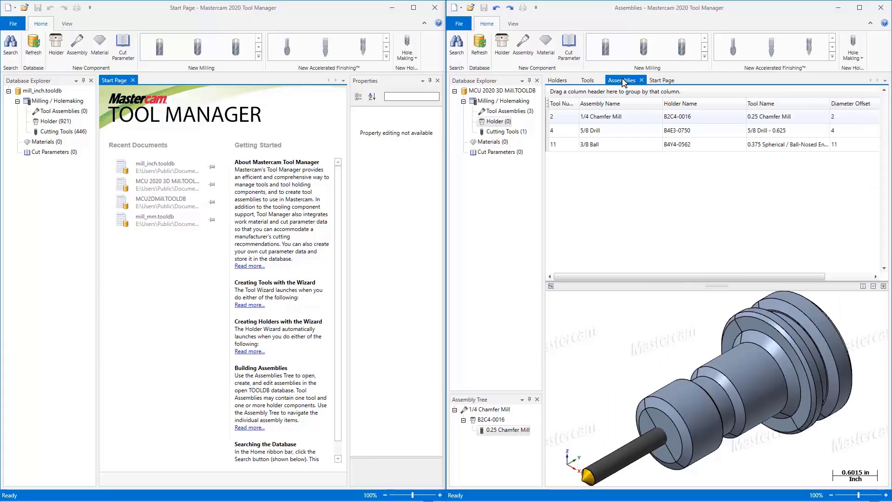
left_click_drag(625, 80, 717, 301)
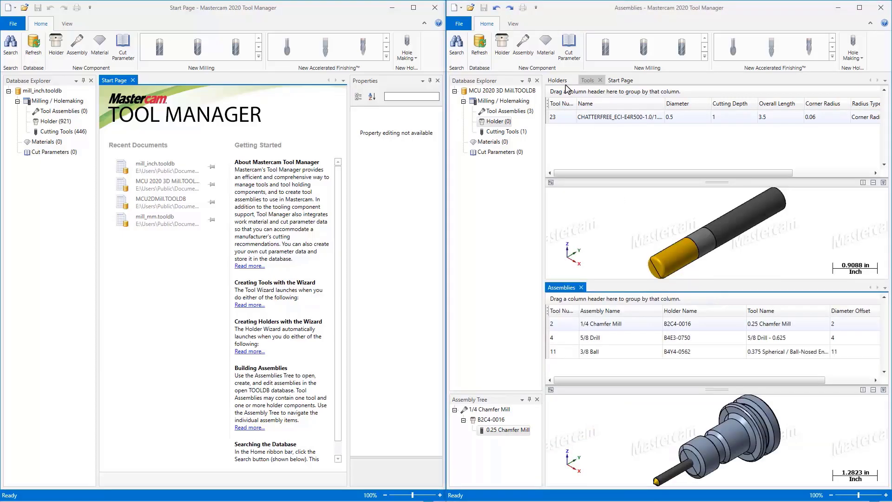
left_click(588, 81)
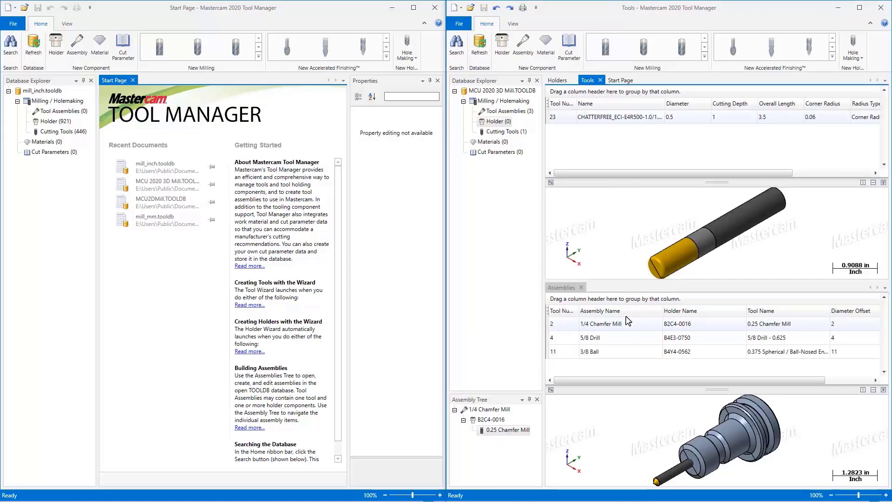
left_click(560, 81)
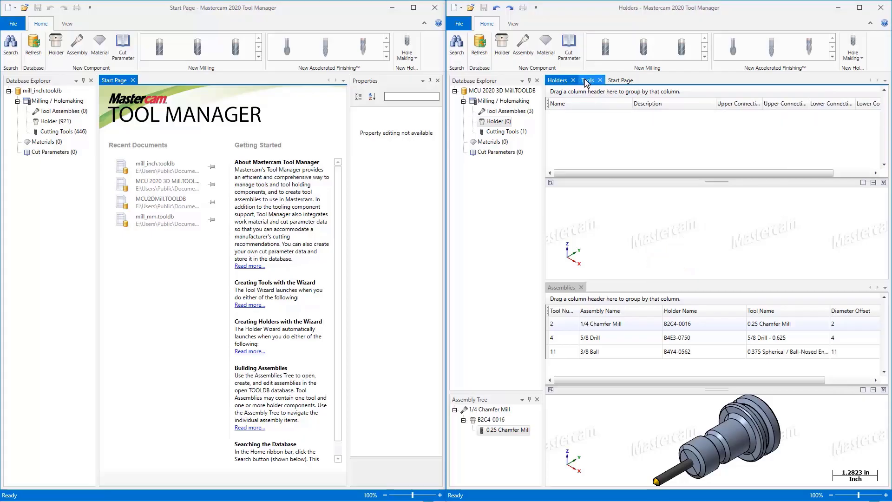
List the mill_inch holders, then review the MCU library's tools and assemblies to identify the holder used in the 3/8 Ball assembly
left_click(586, 80)
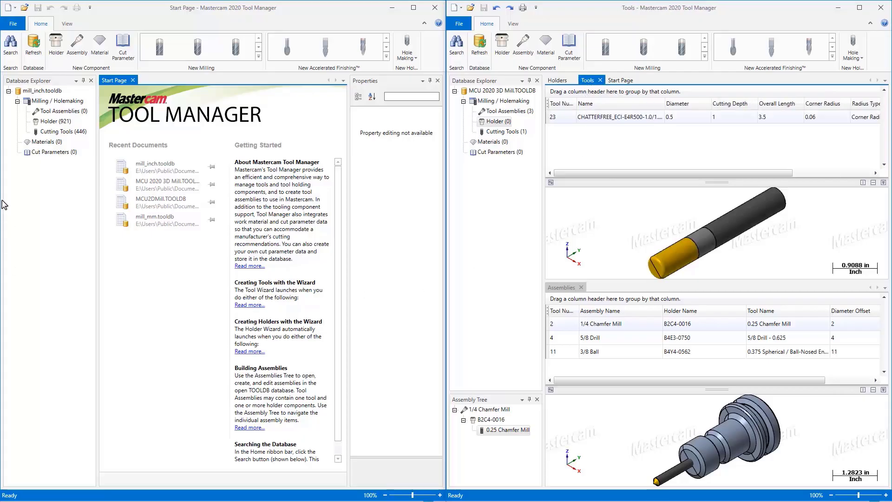
left_click(53, 122)
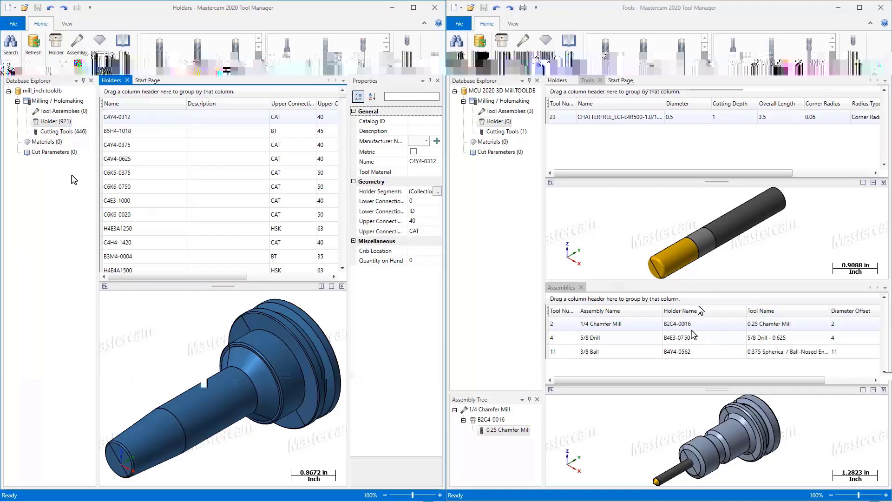
left_click(642, 338)
left_click(630, 352)
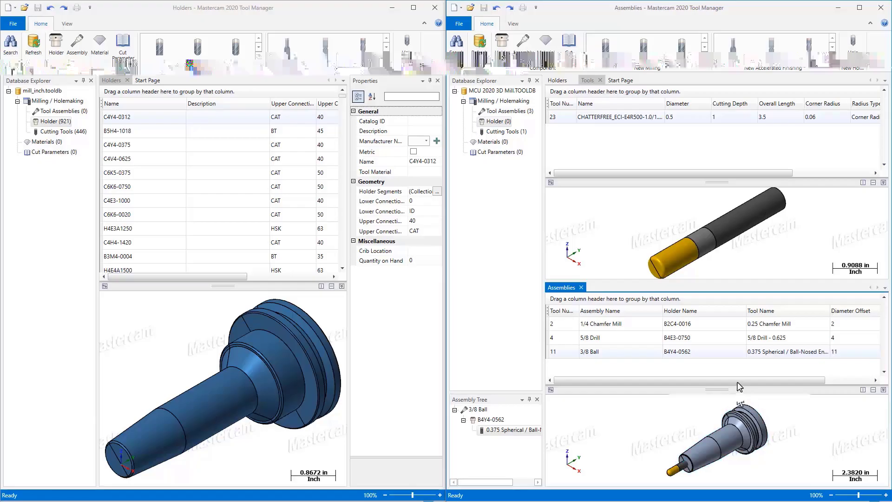
left_click_drag(744, 380, 829, 358)
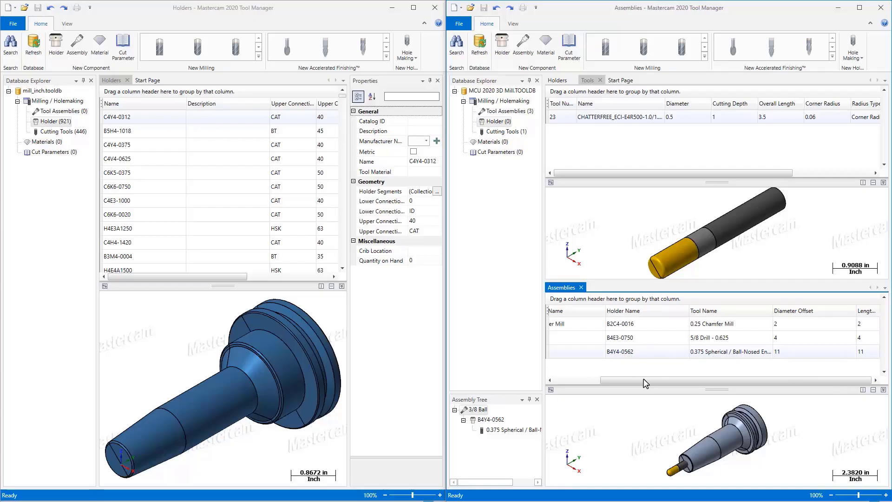
left_click_drag(646, 380, 571, 389)
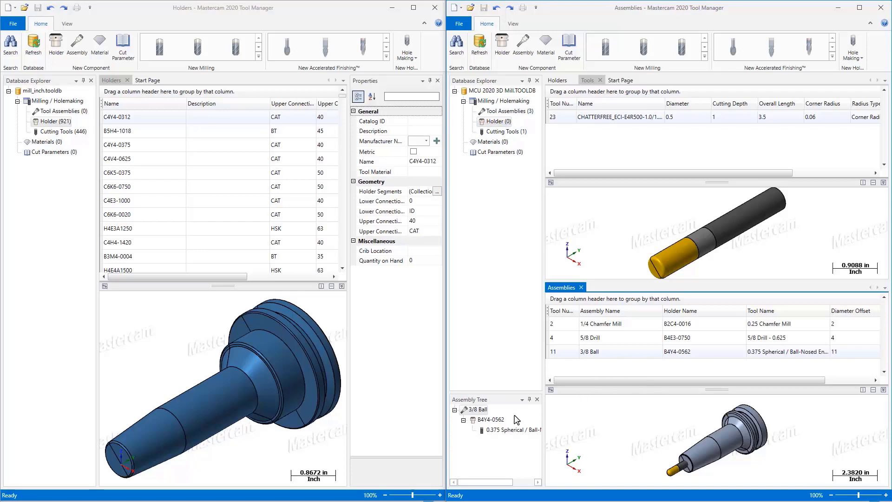
left_click(491, 420)
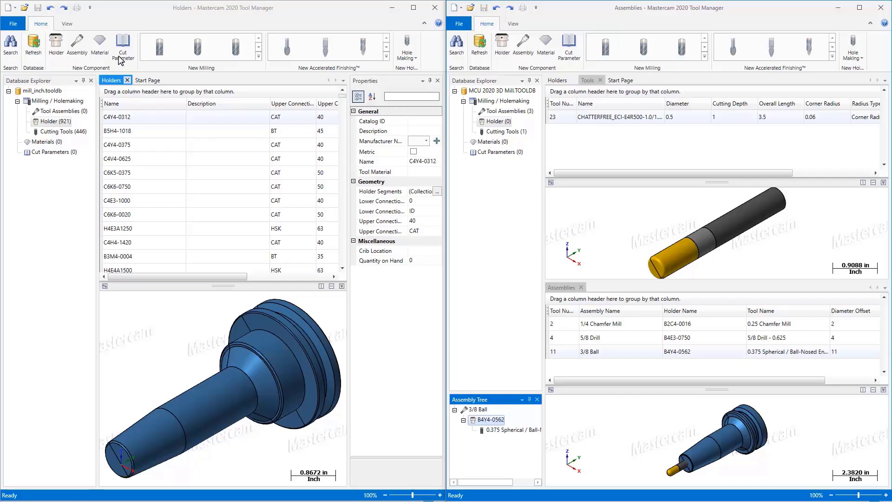
Search the mill_inch database's holders for the one whose Name equals B4Y4-0562
left_click(131, 19)
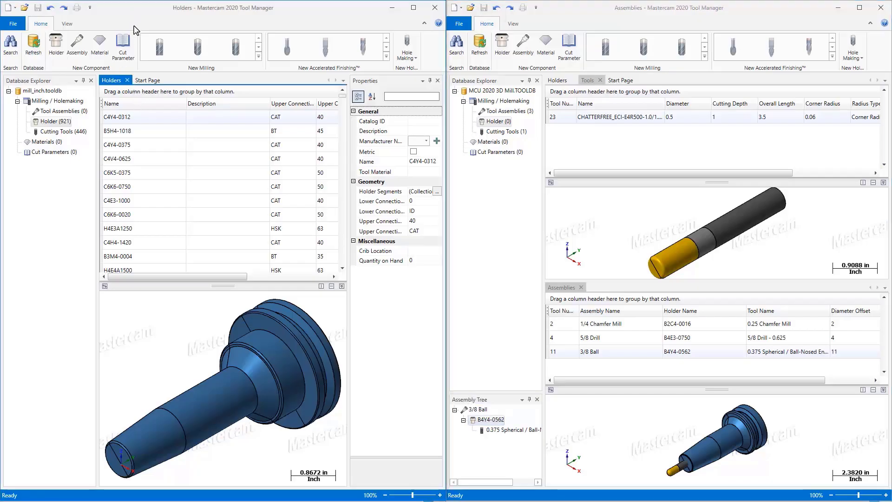
left_click(11, 46)
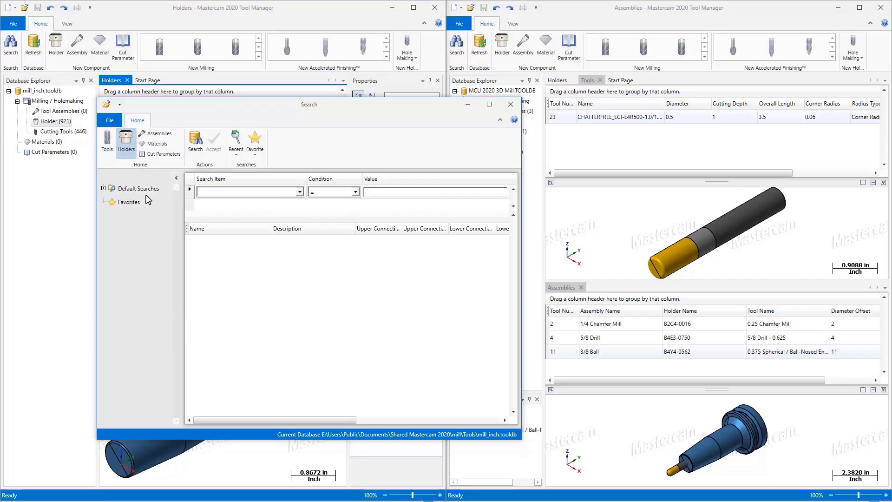
left_click(239, 190)
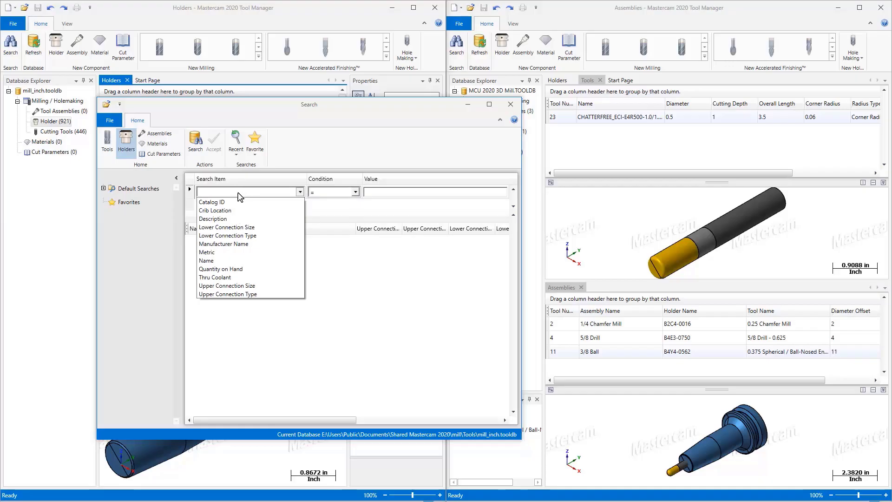
left_click(214, 260)
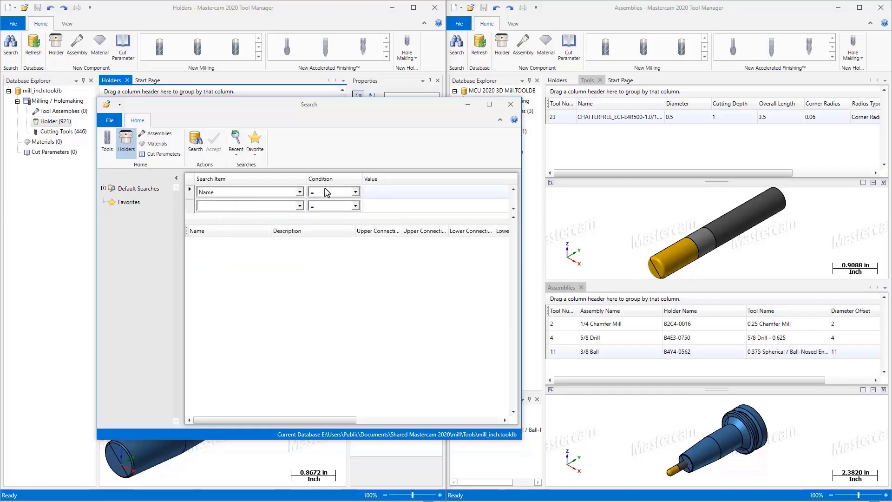
left_click(373, 191)
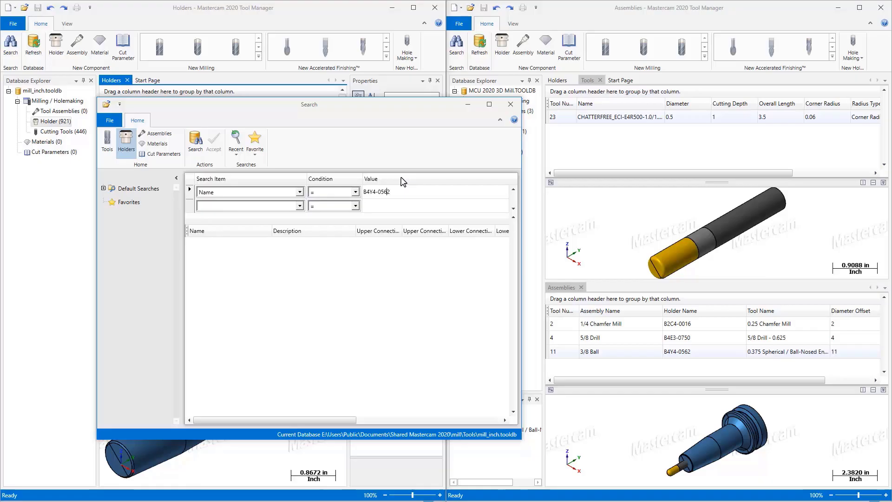
key("Return")
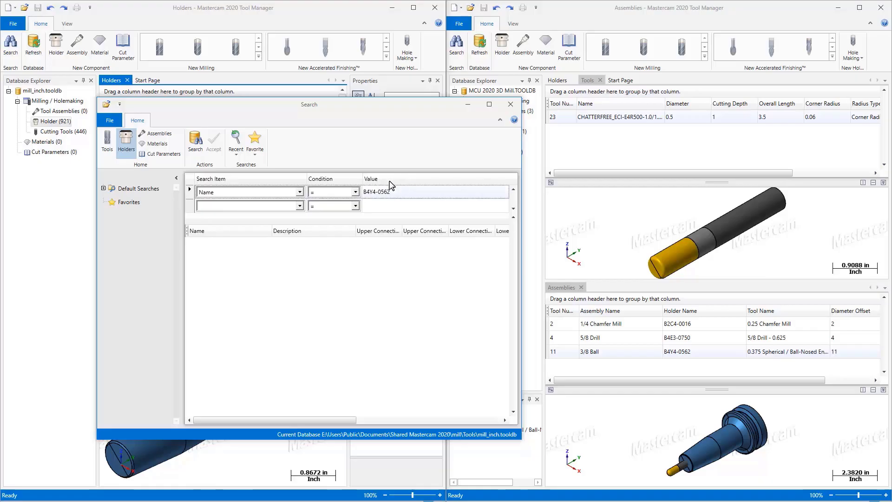
left_click(199, 145)
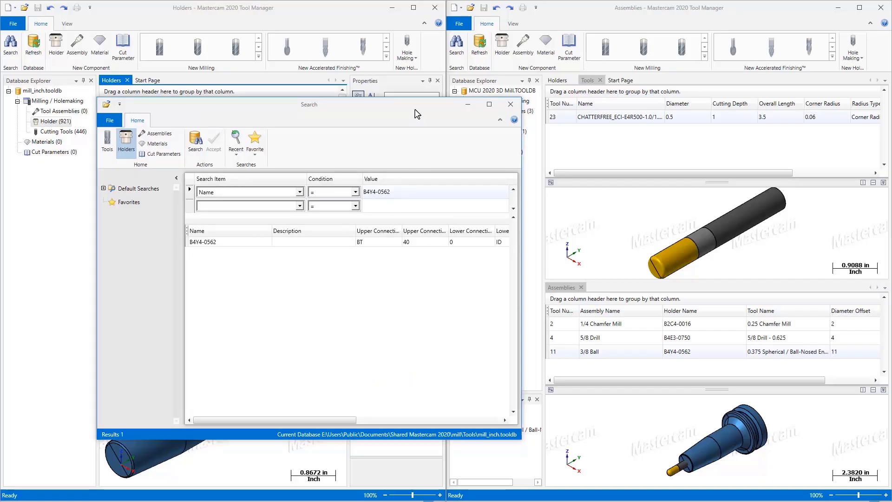
Copy the found B4Y4-0562 holder into the holders list of the MCU 2020 3D Mill library and close the search
left_click_drag(416, 114, 357, 88)
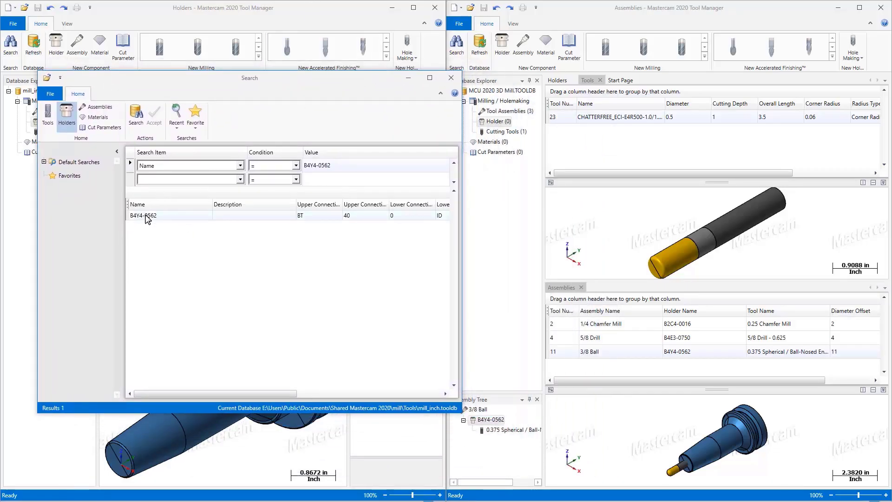
left_click_drag(149, 217, 496, 124)
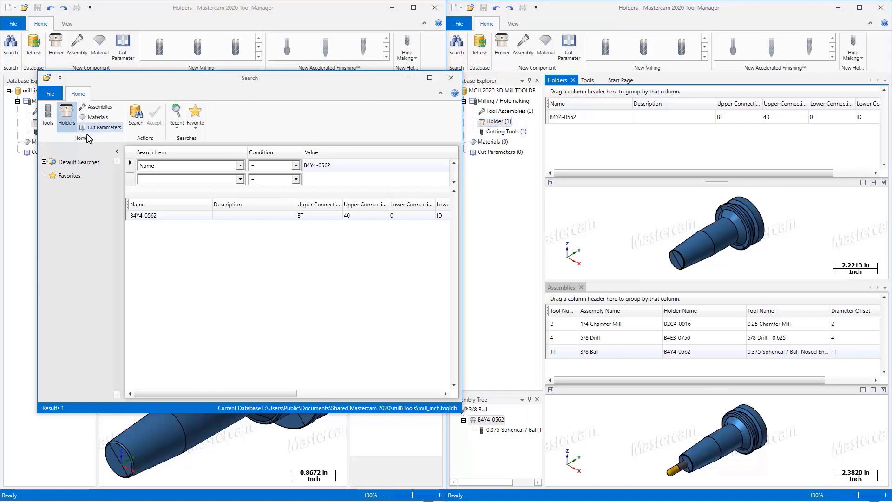
left_click(450, 78)
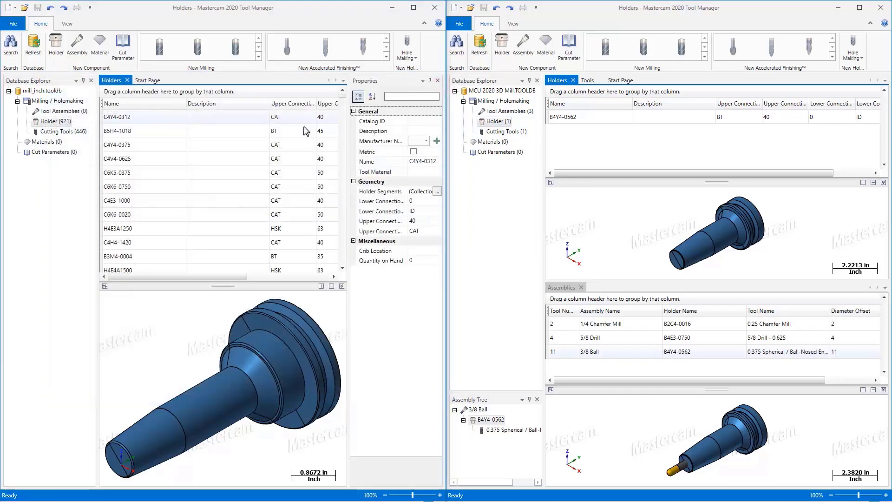
Minimize the mill_inch Tool Manager, maximize the MCU library's window, and dock its Tools list beside the Holders list
left_click(392, 7)
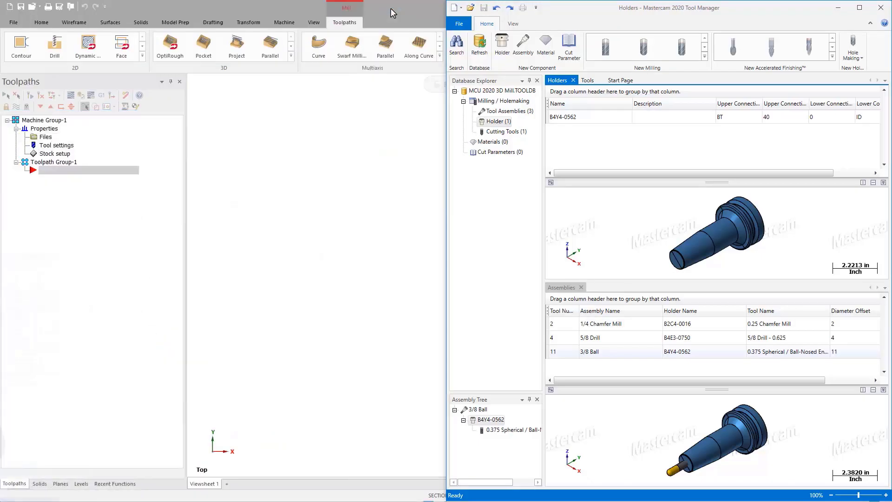
left_click(859, 7)
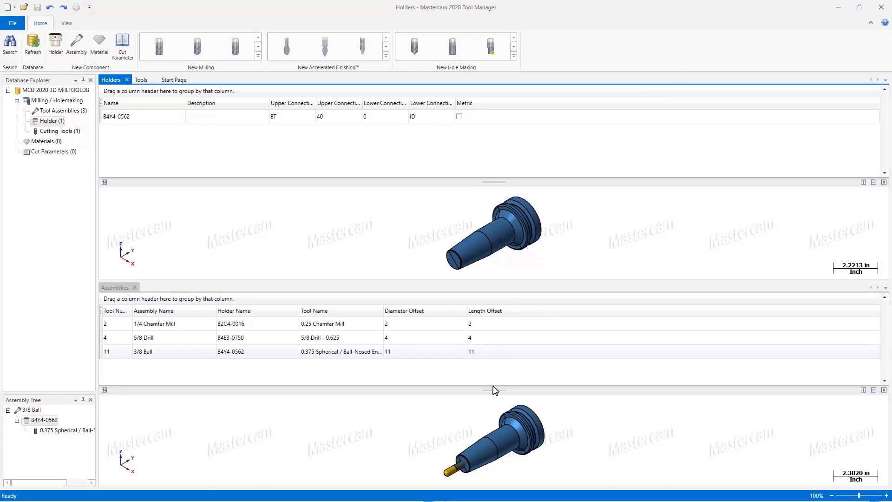
left_click(144, 82)
left_click_drag(144, 82, 513, 182)
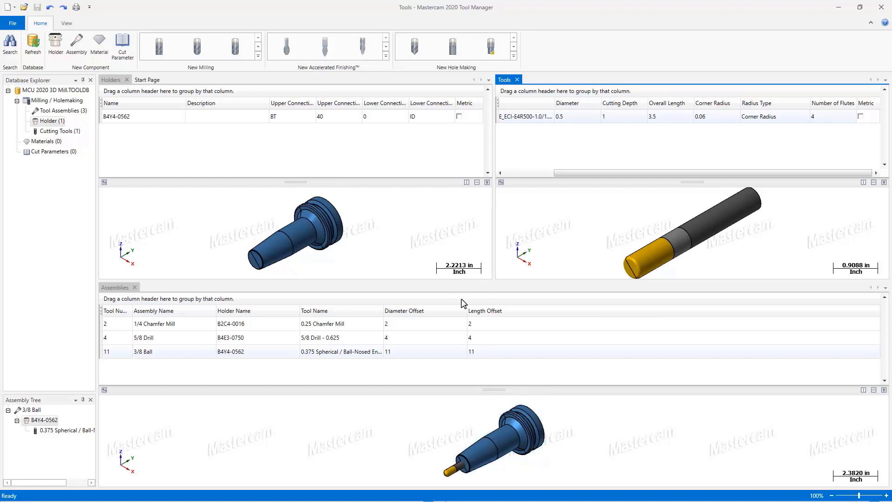
Create a new empty tool assembly in the MCU library's Assemblies list
left_click(155, 369)
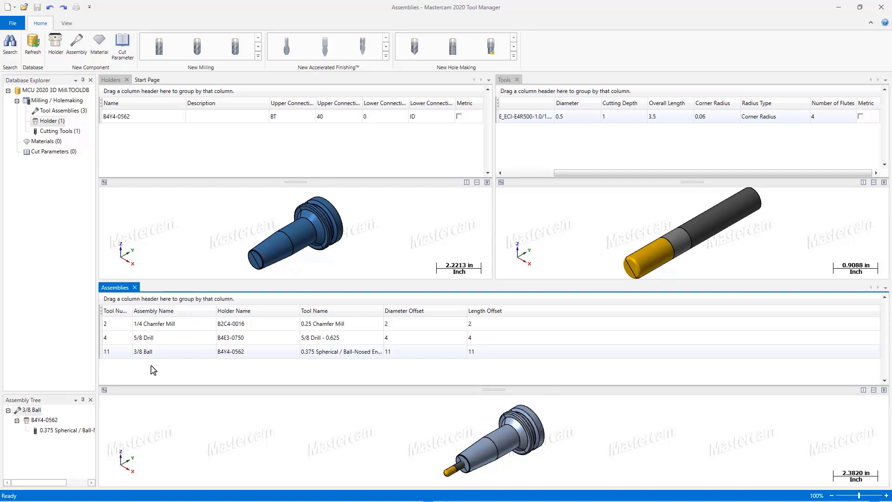
right_click(151, 366)
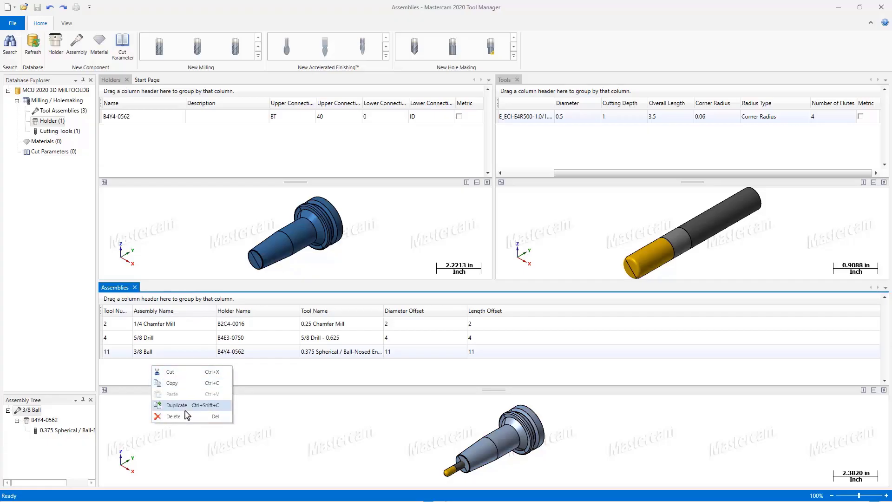
left_click(134, 374)
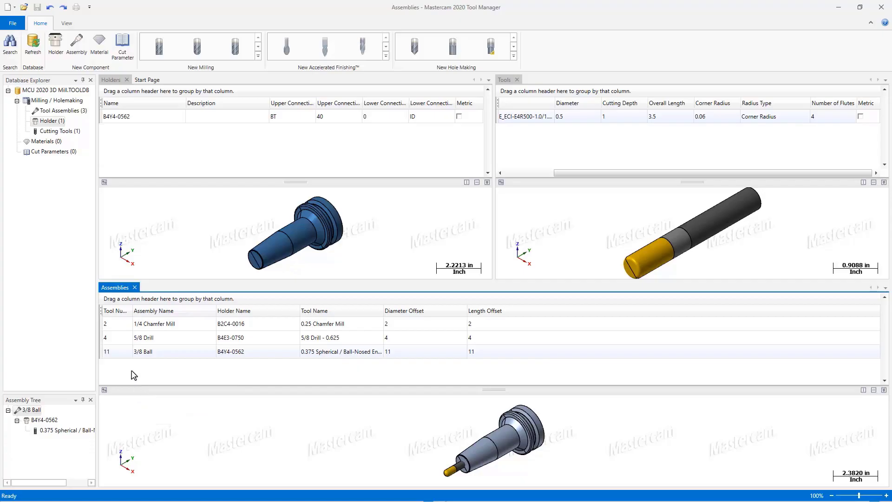
left_click(76, 48)
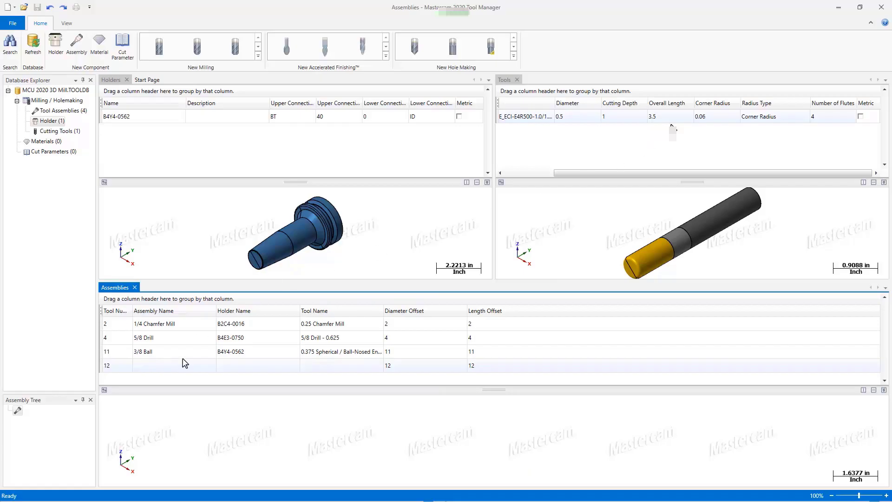
right_click(164, 366)
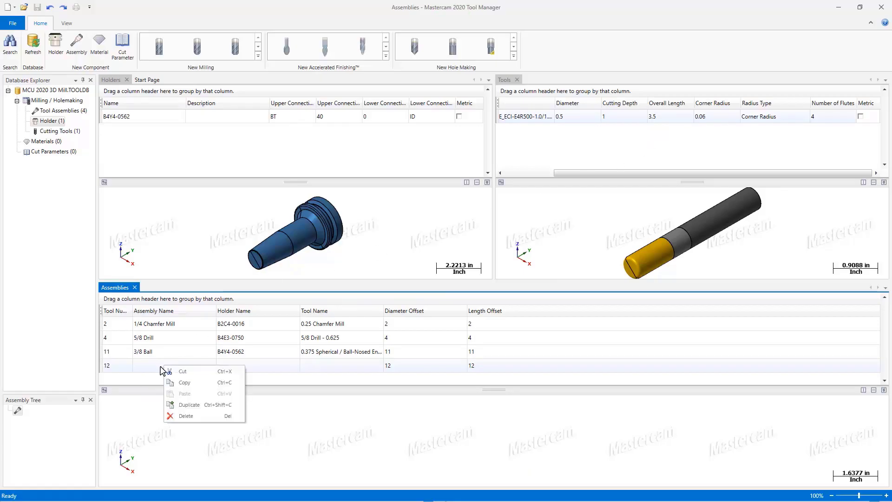
left_click(160, 366)
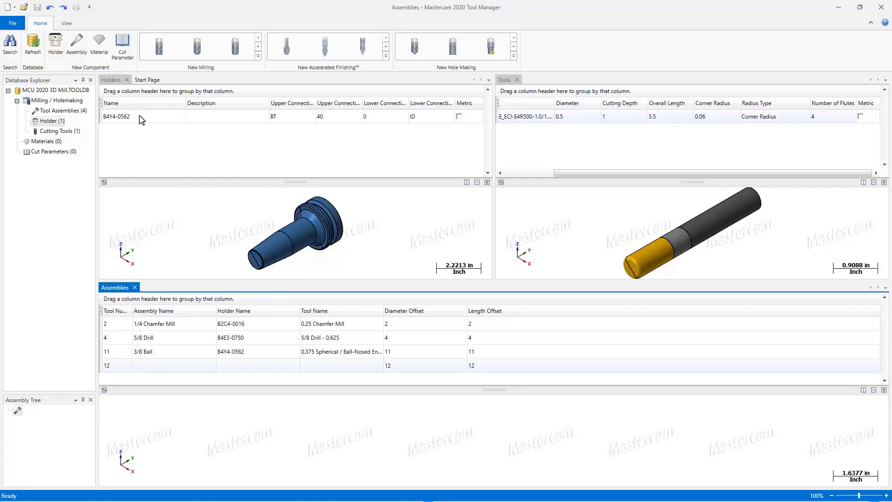
Build the new assembly from holder B4Y4-0562 and the 0.5 diameter CHATTERFREE_ECI-E4R500 tool
left_click_drag(138, 117, 18, 420)
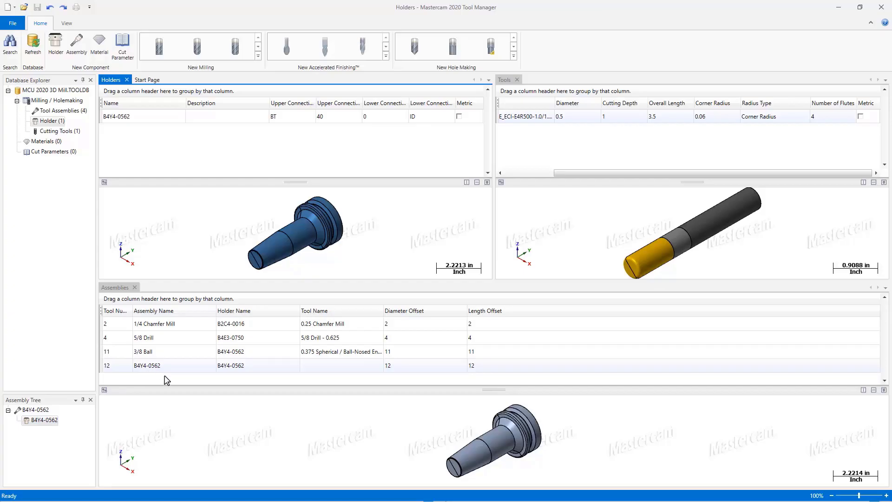
left_click(535, 116)
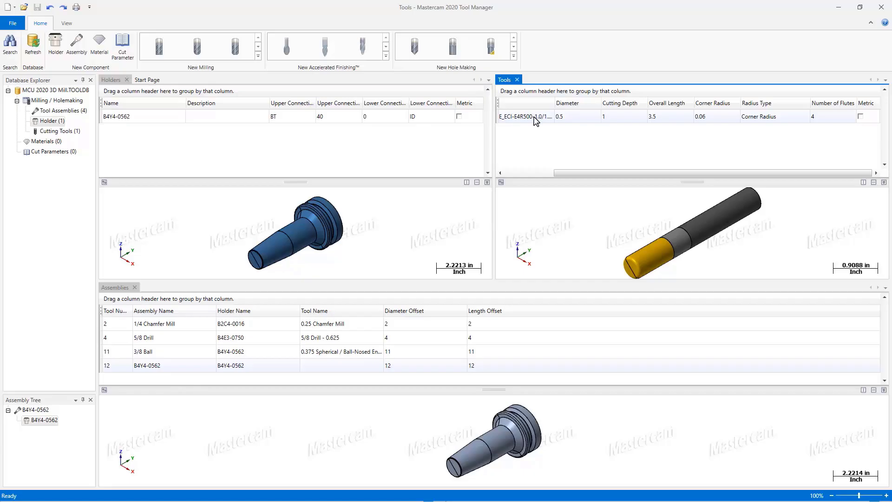
left_click_drag(535, 120, 47, 426)
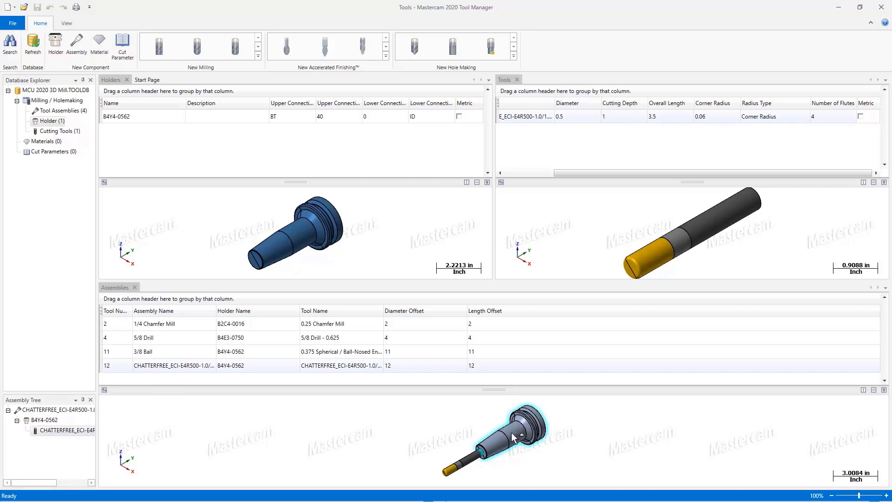
left_click(182, 370)
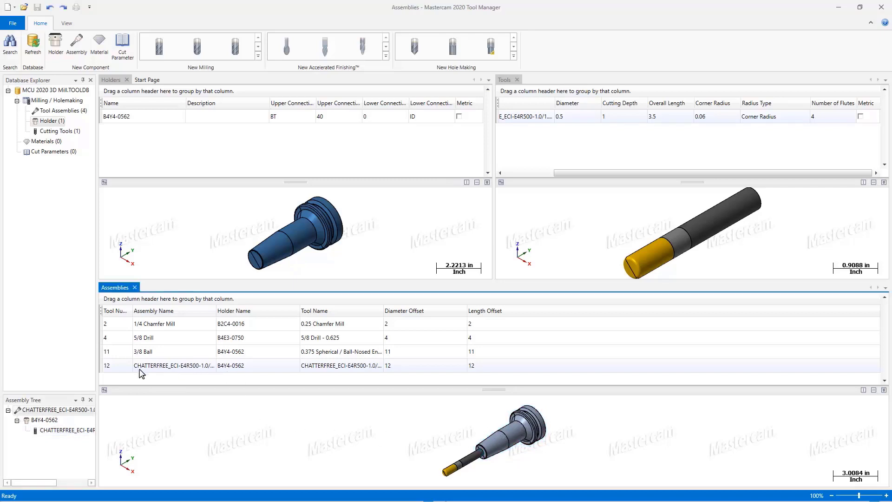
right_click(188, 370)
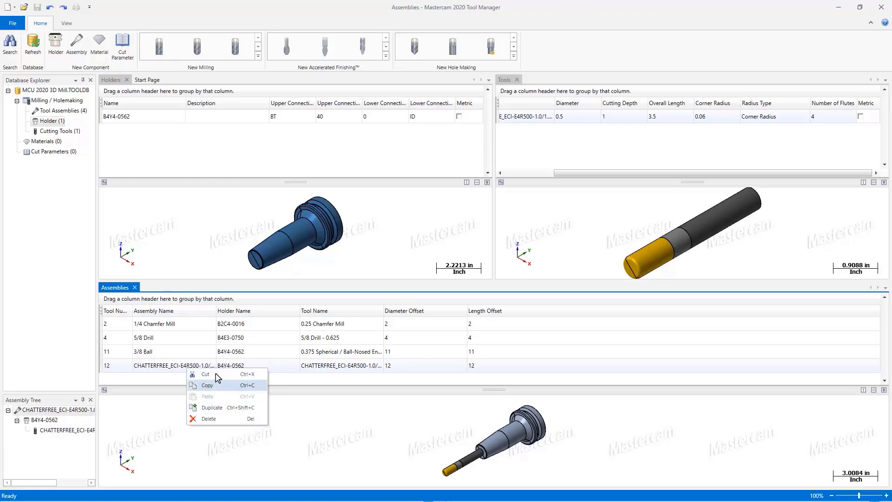
left_click(170, 365)
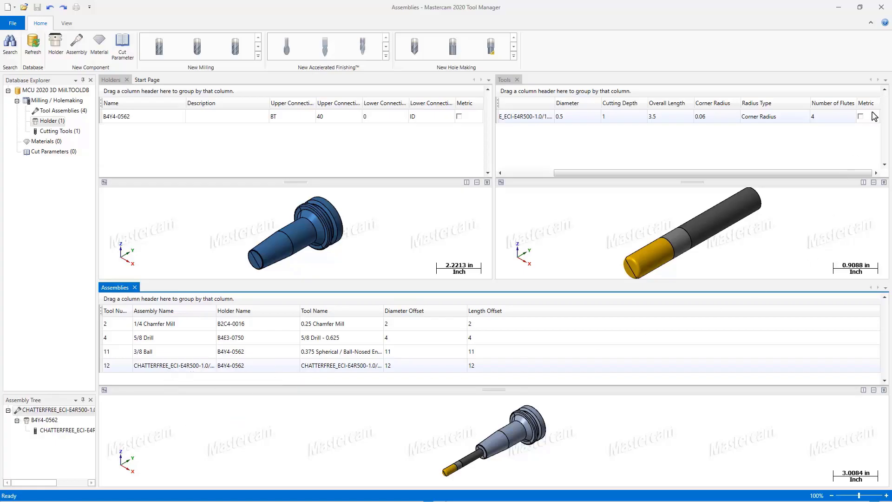
Show the properties of the new CHATTERFREE assembly and widen their pane until the full names are readable
left_click(67, 23)
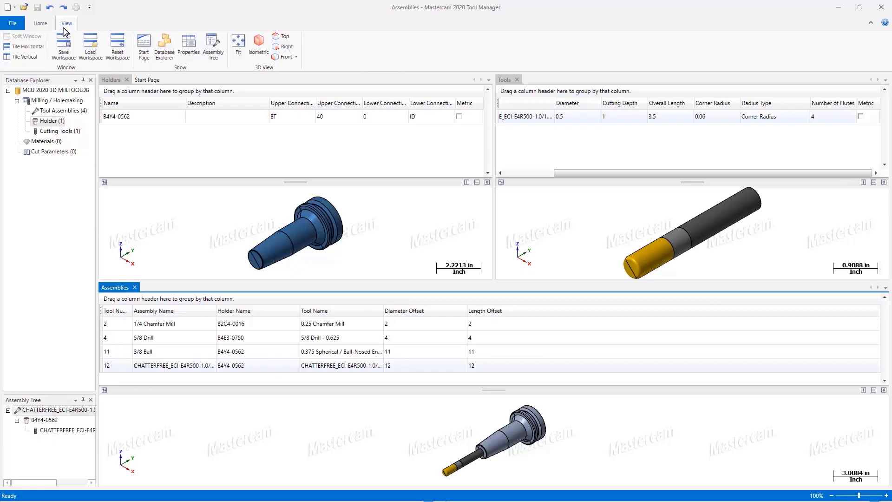
left_click(188, 46)
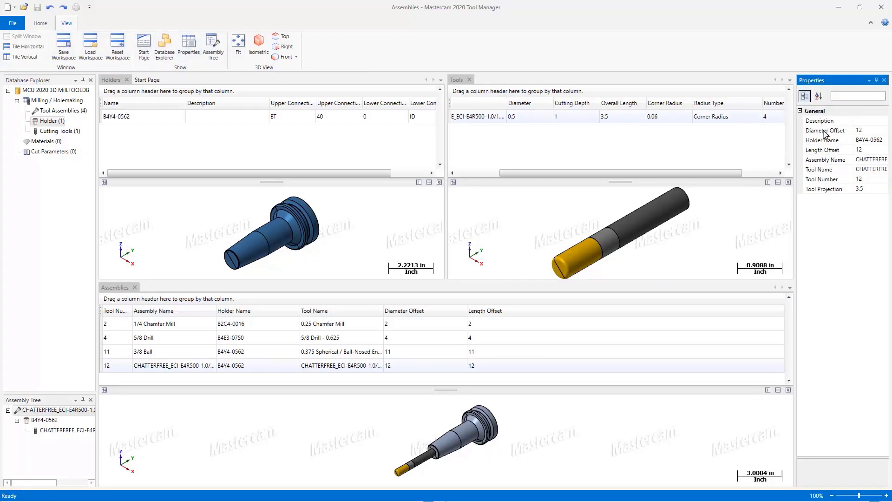
left_click_drag(795, 148, 610, 160)
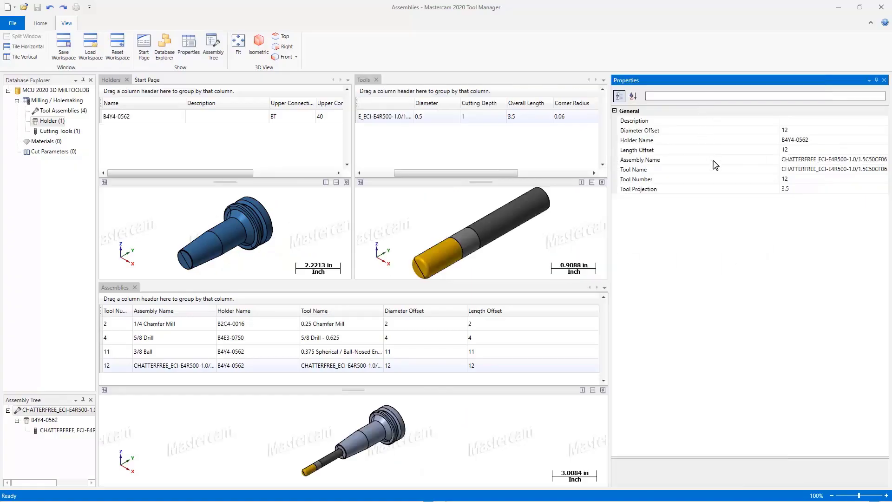
Rename the new CHATTERFREE assembly as 1/2 Bull Nose ISCAR
left_click(793, 122)
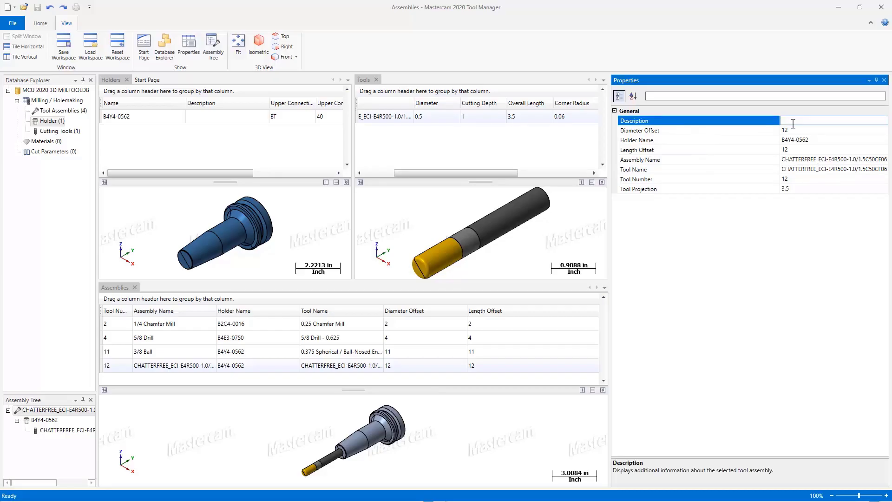
left_click(798, 159)
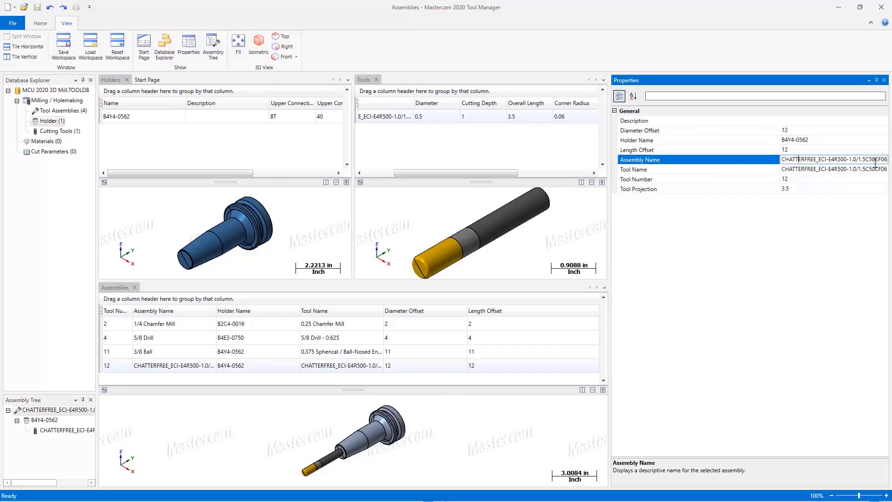
left_click_drag(887, 161, 771, 168)
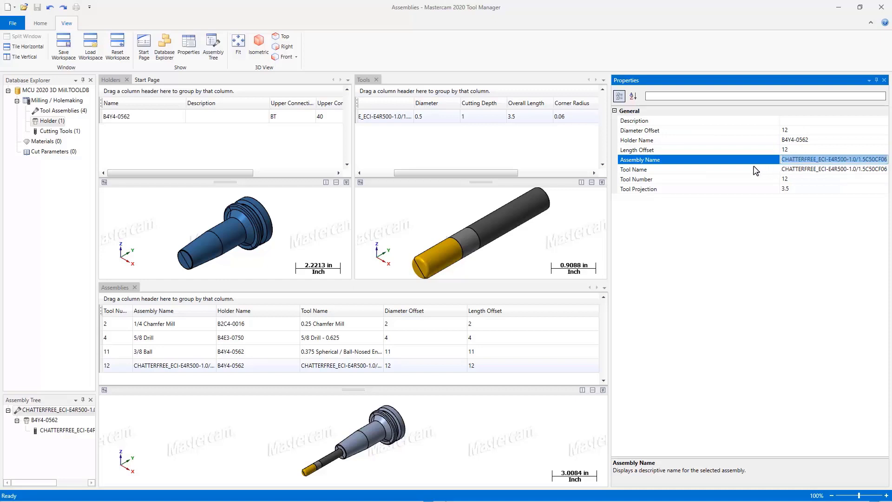
type("562")
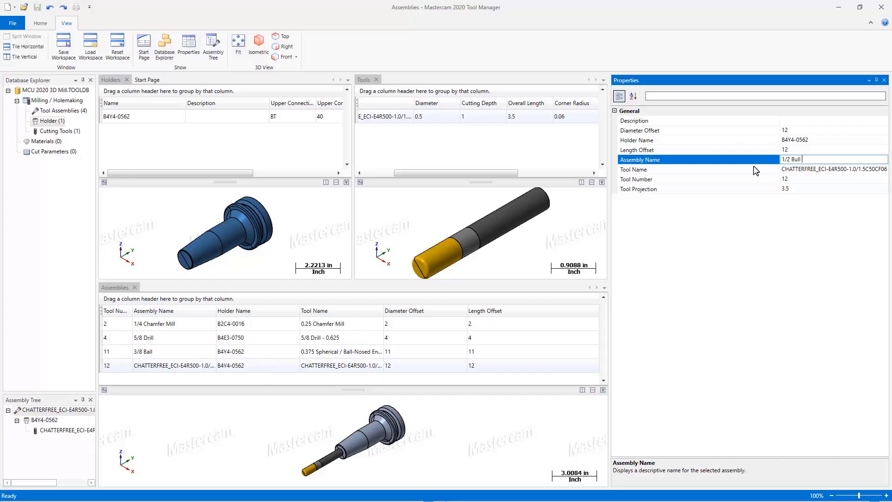
type("IS")
key("Return")
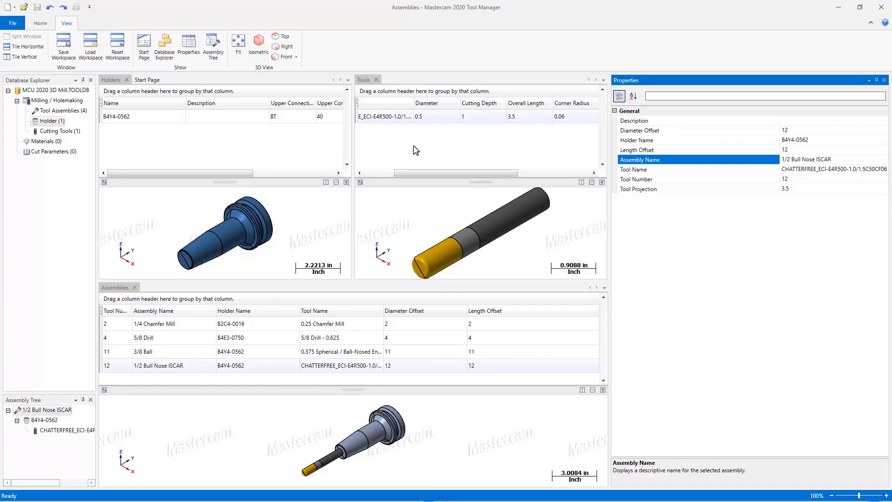
Set the 1/2 Bull Nose ISCAR assembly's tool number to 6 and narrow the properties pane again
left_click(796, 179)
left_click_drag(796, 179, 774, 179)
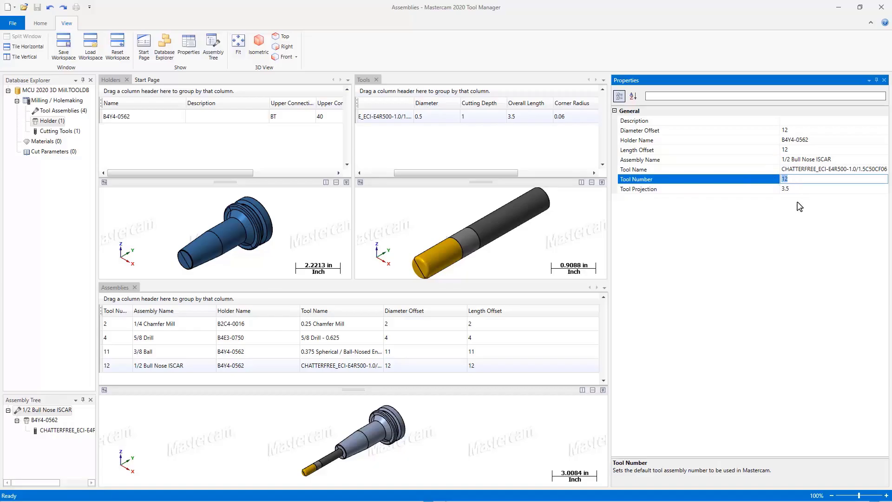
key("Return")
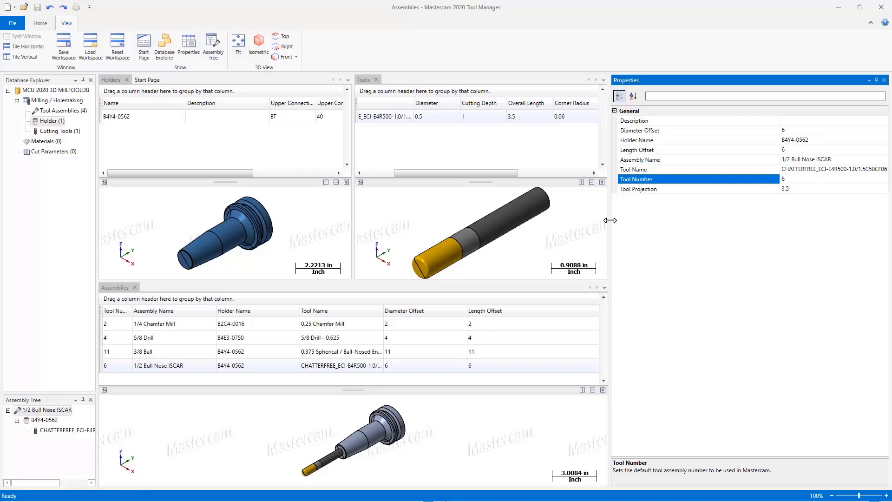
left_click_drag(609, 220, 786, 213)
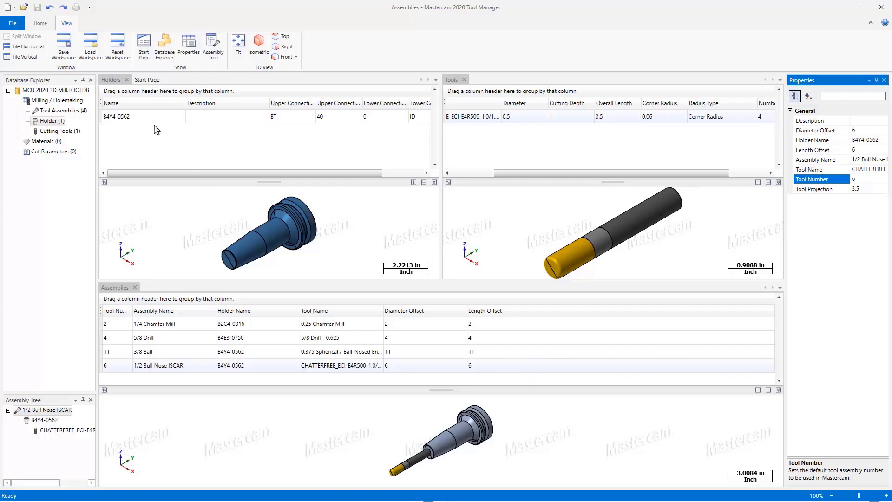
Close the Holders and Tools lists and make the Assemblies list fill the workspace, with the Start Page kept open behind it
left_click(127, 80)
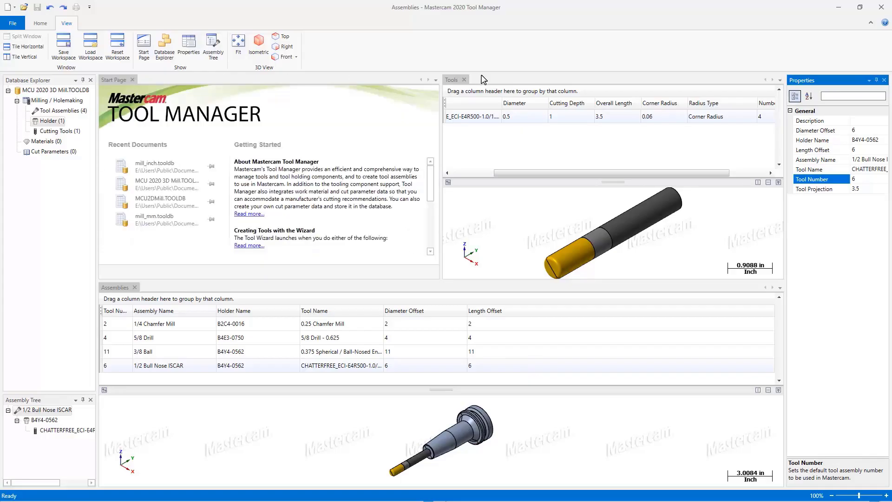
left_click(464, 80)
left_click(465, 80)
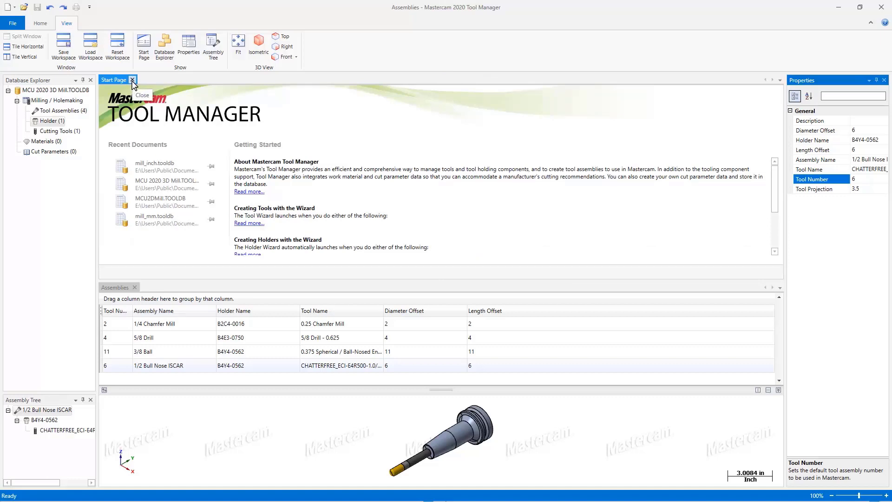
left_click(132, 80)
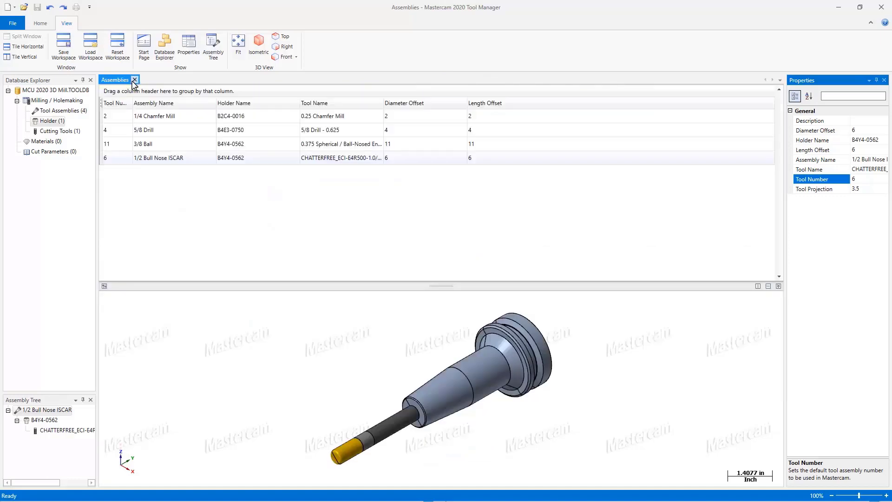
left_click(143, 47)
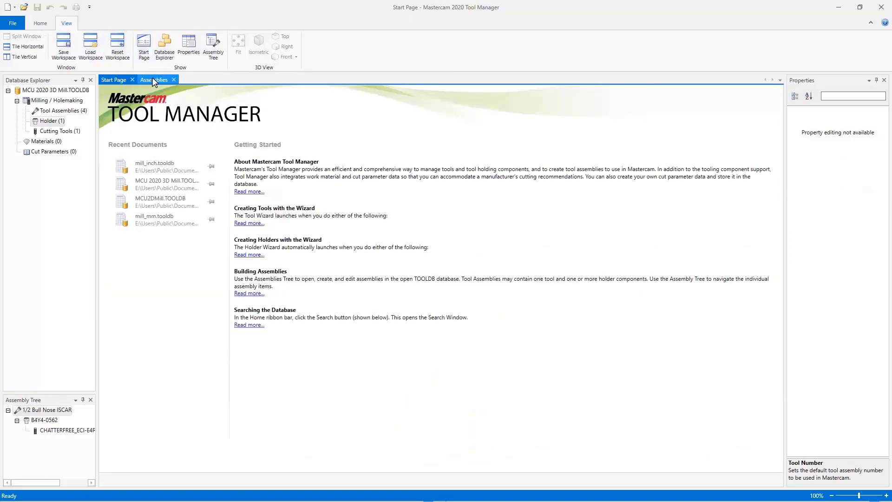
left_click(152, 79)
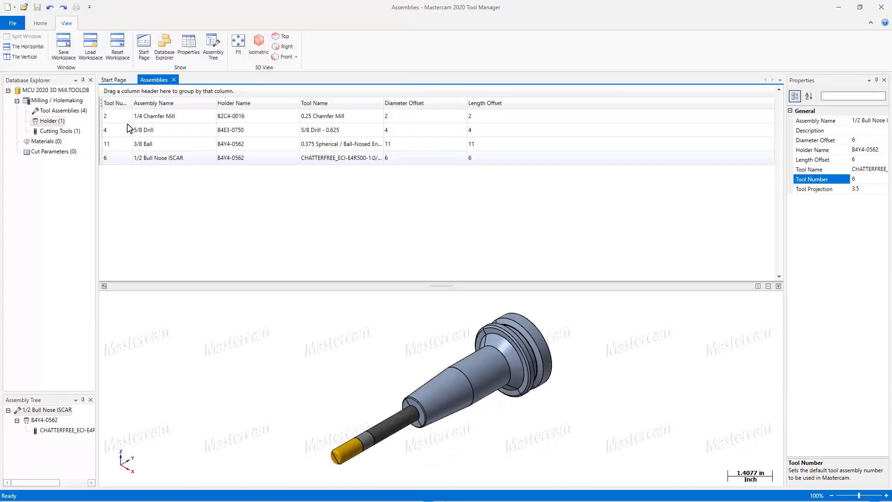
Slide the holder along the tool to shorten its stick-out, and set the assembly's tool projection to 2.75
left_click(40, 25)
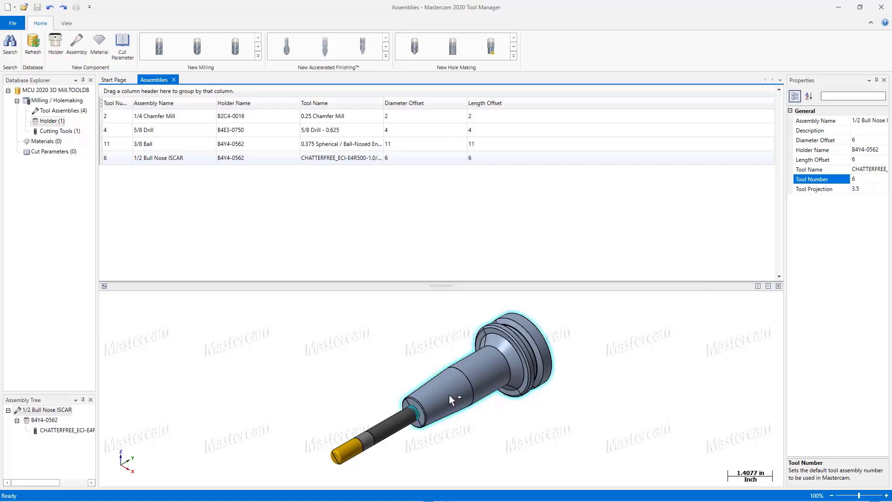
left_click_drag(449, 393, 387, 426)
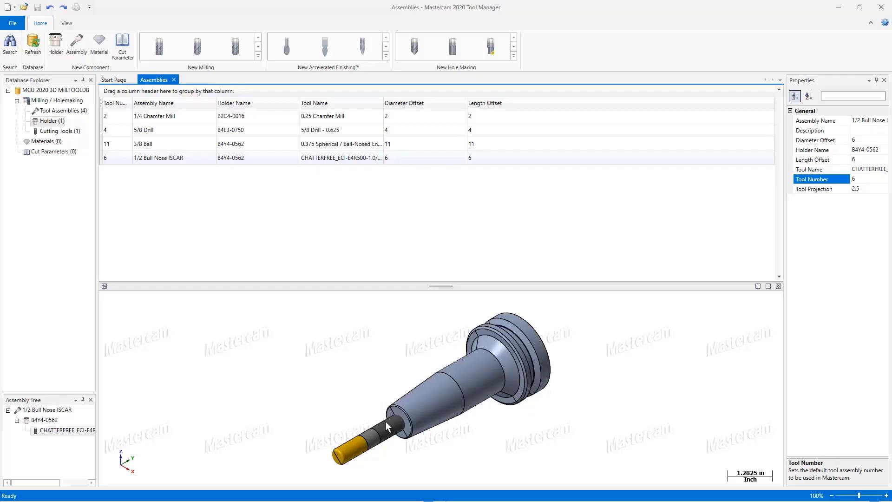
left_click(867, 189)
left_click_drag(867, 189, 849, 189)
type("2")
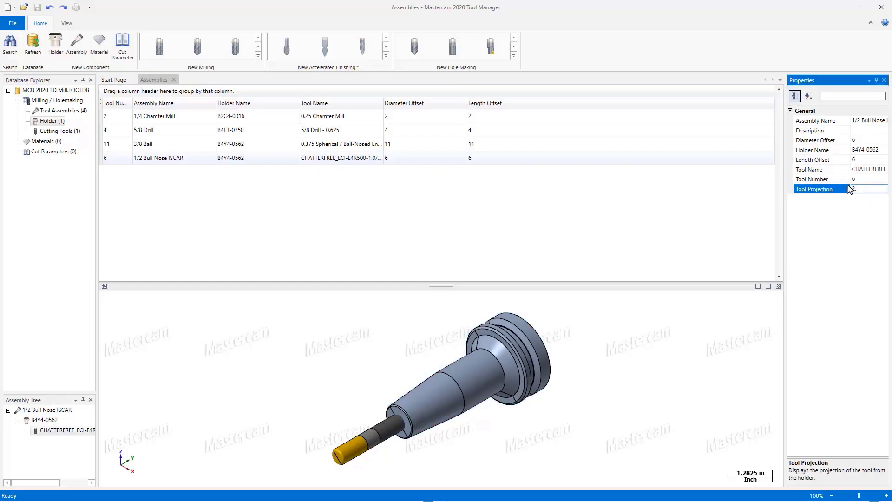
type(".75")
key("Return")
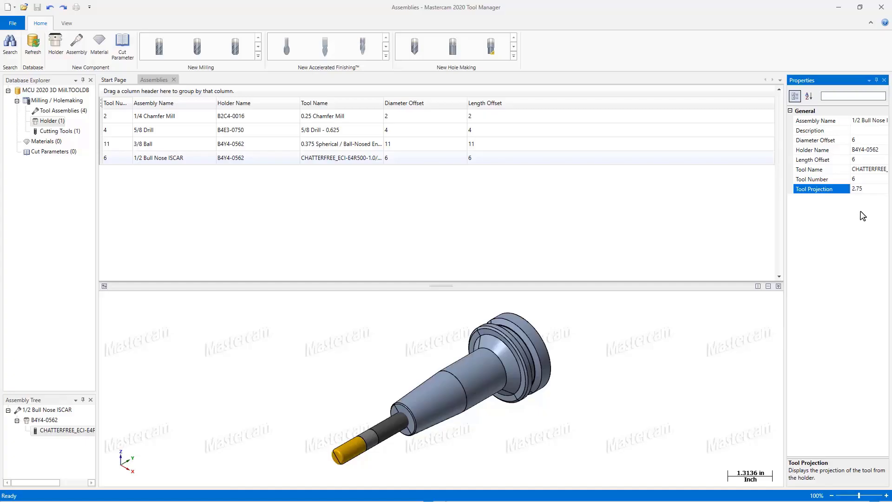
Minimize the library editor, open Mastercam's own Tool Manager, and load the MCU 2020 3D Mill tool library
left_click(837, 7)
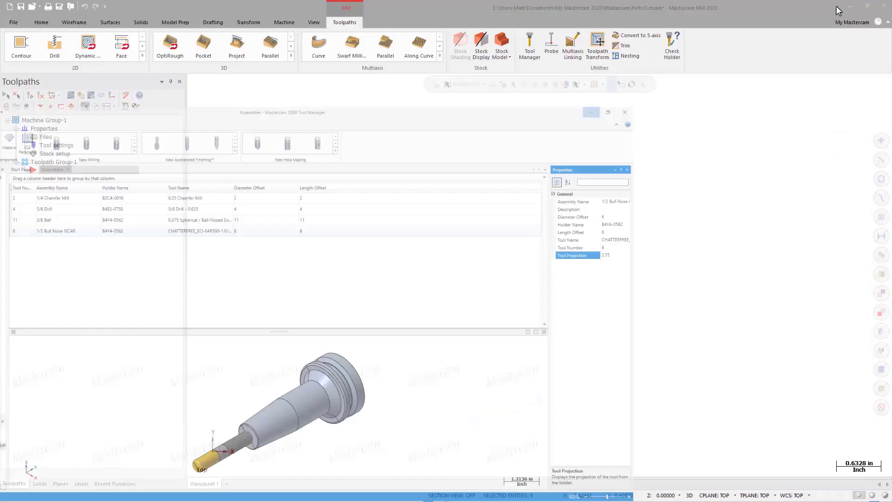
left_click(530, 53)
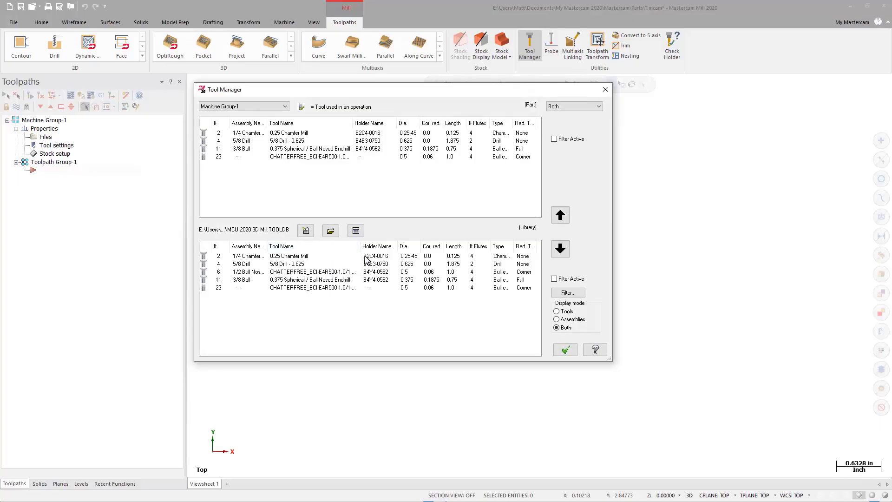
left_click(330, 231)
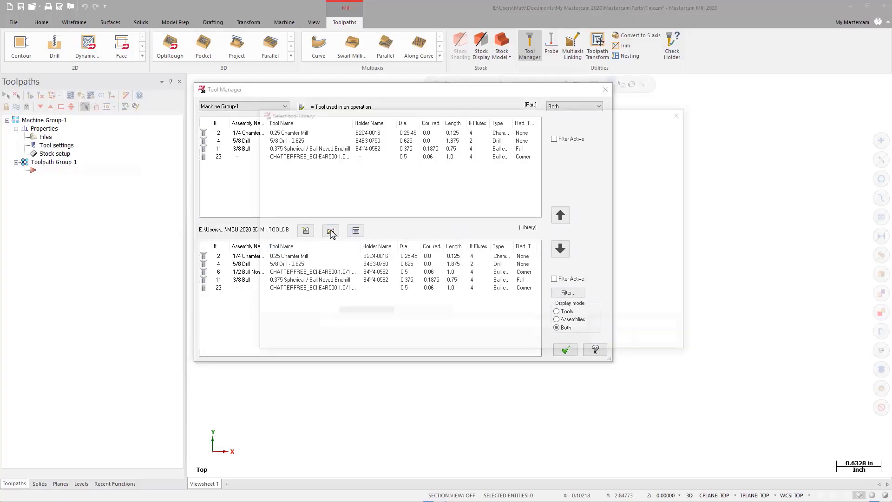
left_click_drag(455, 175, 454, 285)
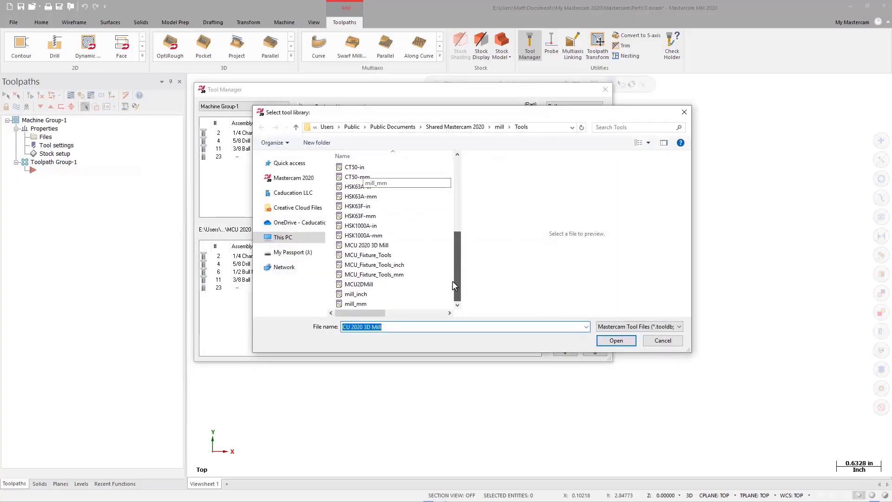
left_click(398, 244)
left_click(616, 341)
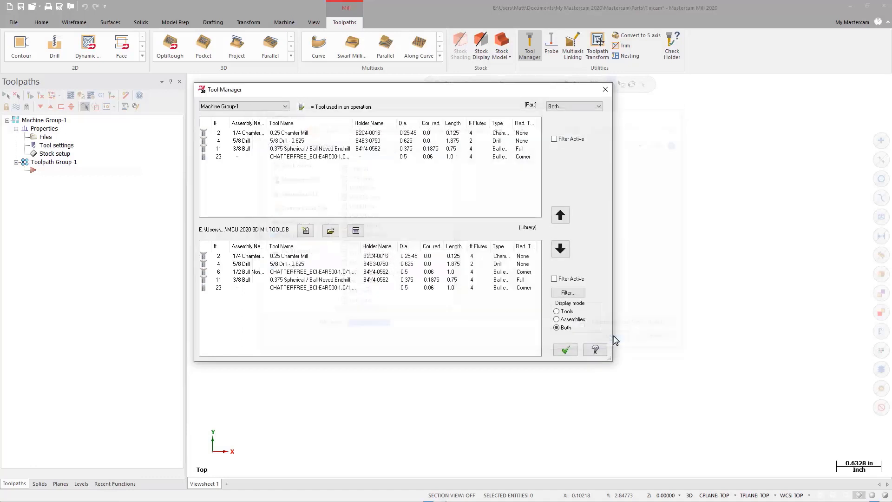
Compare the library's assemblies-only display with the display of both tools and assemblies, checking the entry without a holder
left_click(572, 319)
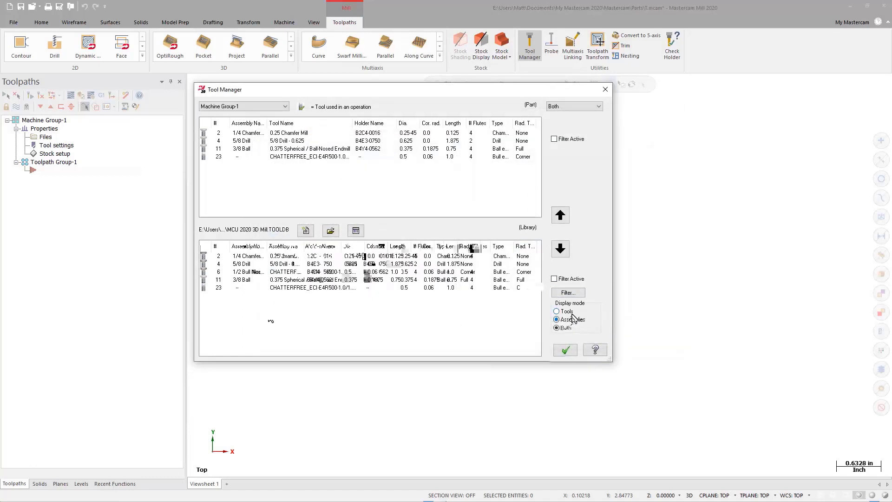
left_click(253, 257)
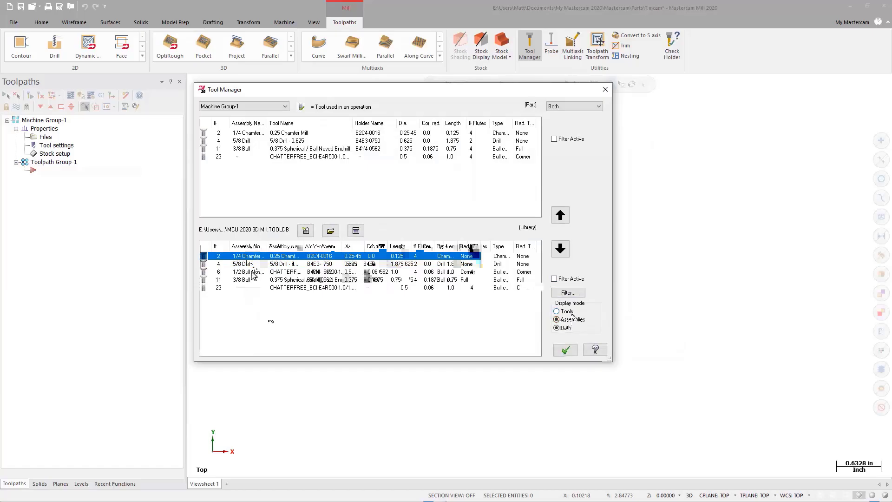
left_click(248, 282, "shift")
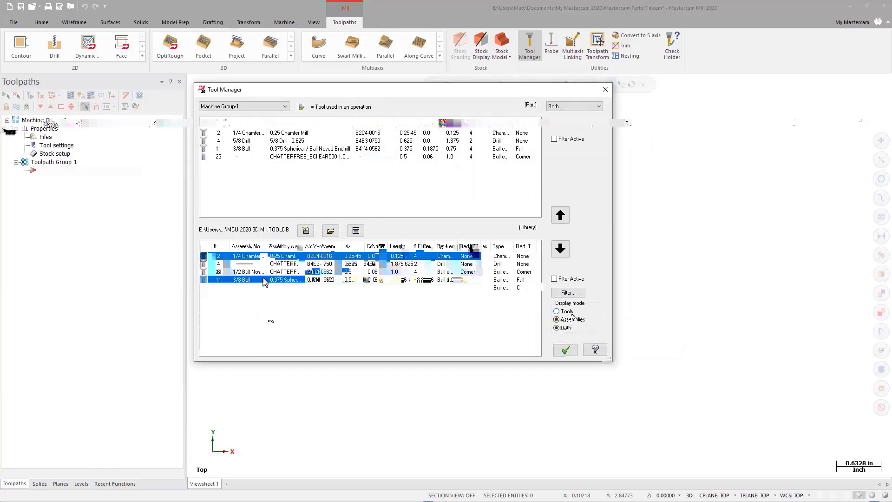
left_click(281, 279)
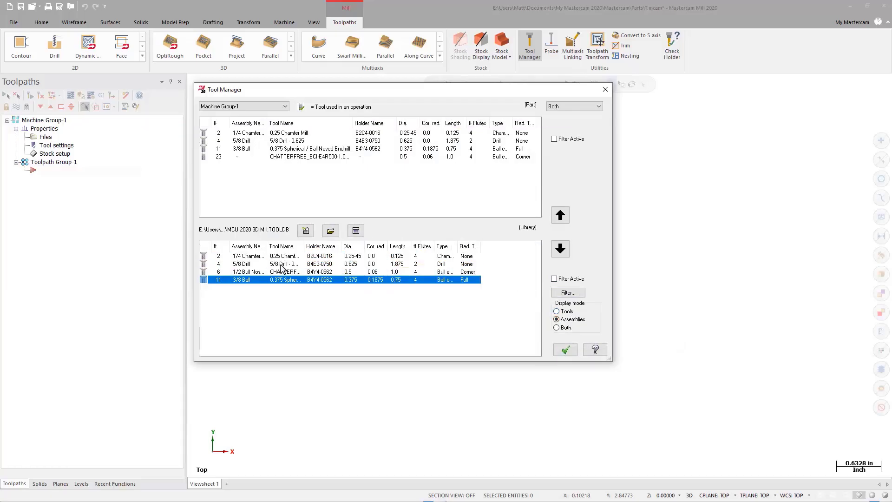
left_click(566, 328)
left_click(312, 288)
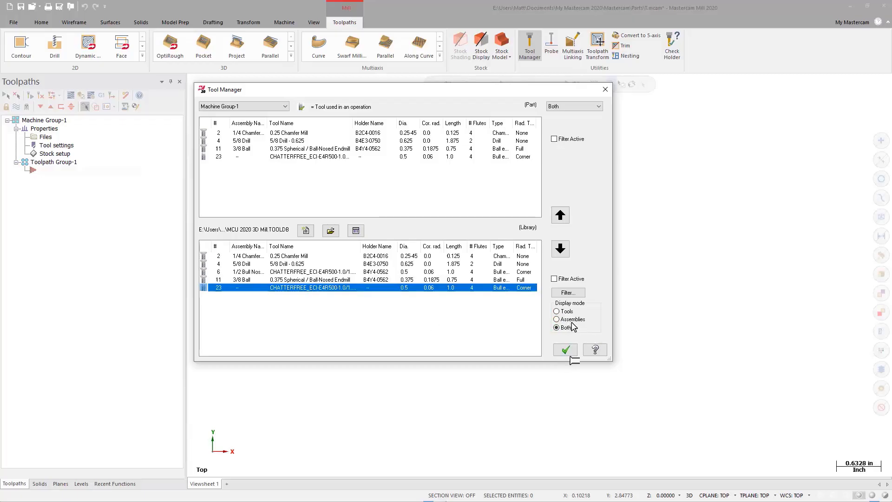
Show only assemblies in the library and copy the number 6 1/2 Bull Nose assembly into the part's Machine Group-1 tools
left_click(559, 319)
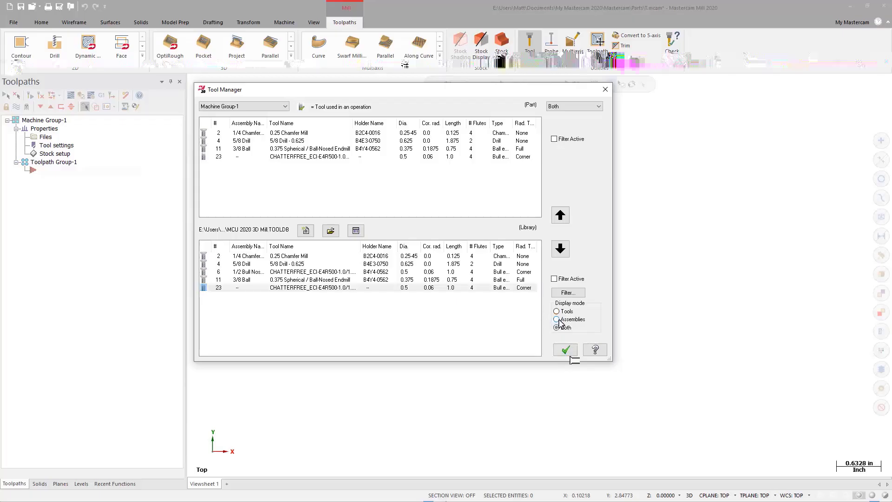
left_click(557, 319)
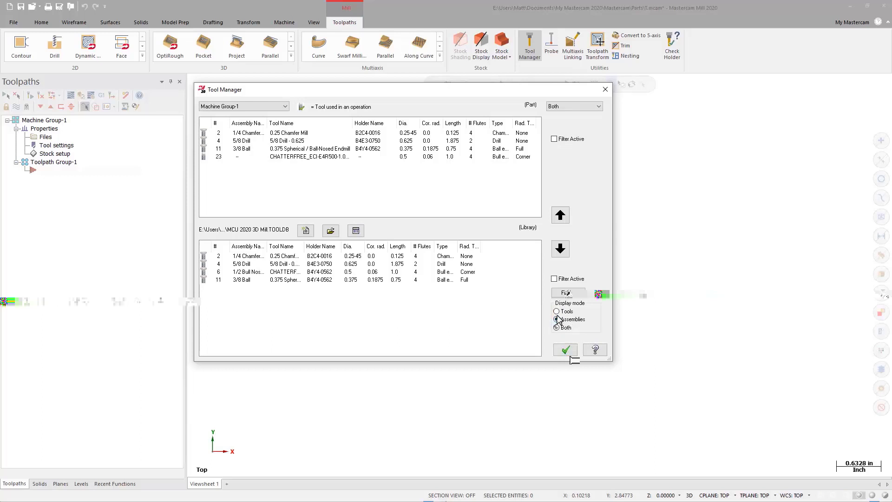
left_click(296, 275)
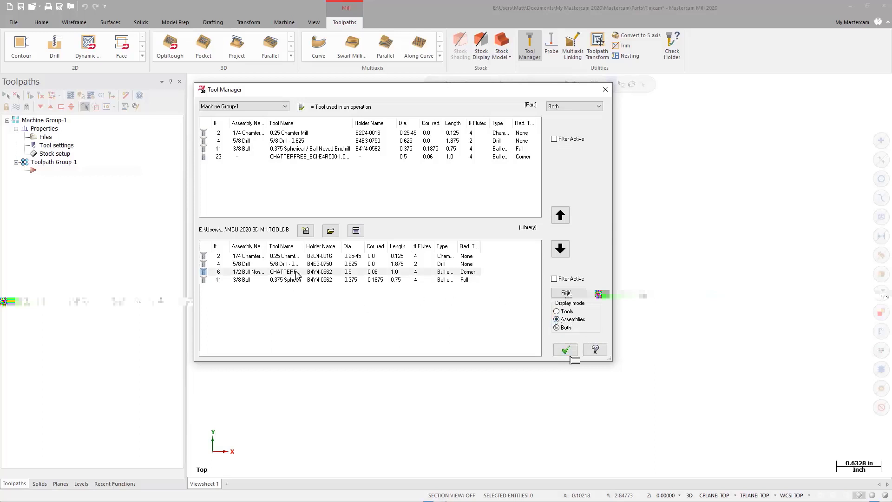
left_click(559, 214)
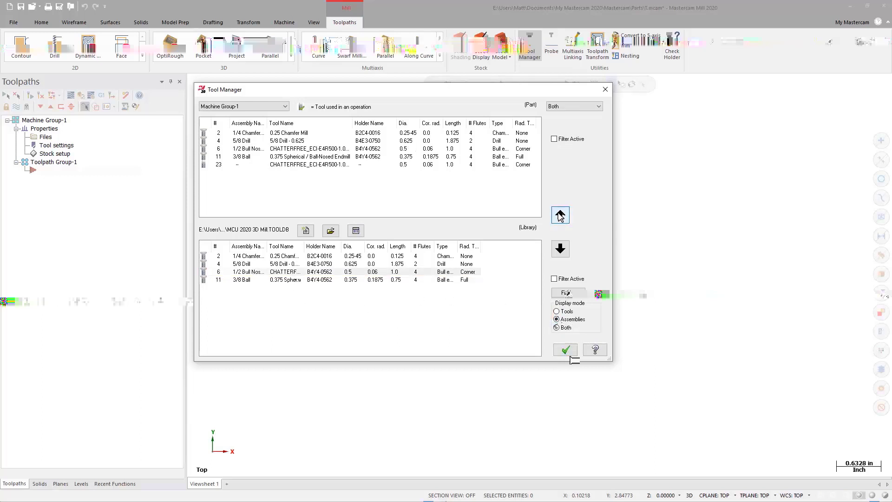
Delete the number 23 CHATTERFREE tool without a holder from the Machine Group-1 tools
left_click(293, 166)
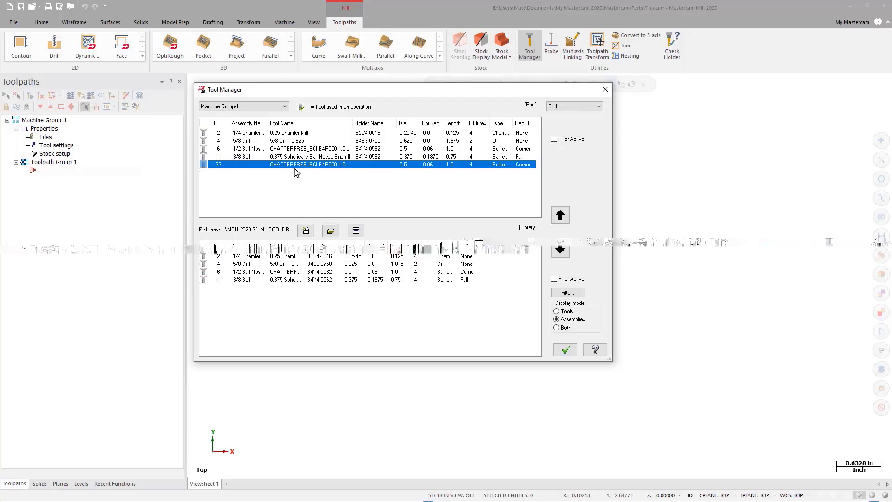
right_click(320, 165)
mouse_move(361, 256)
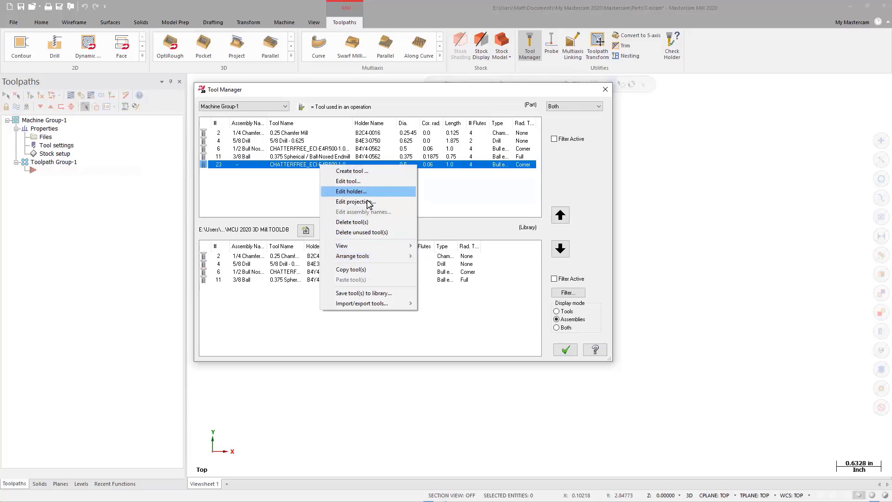
left_click(351, 222)
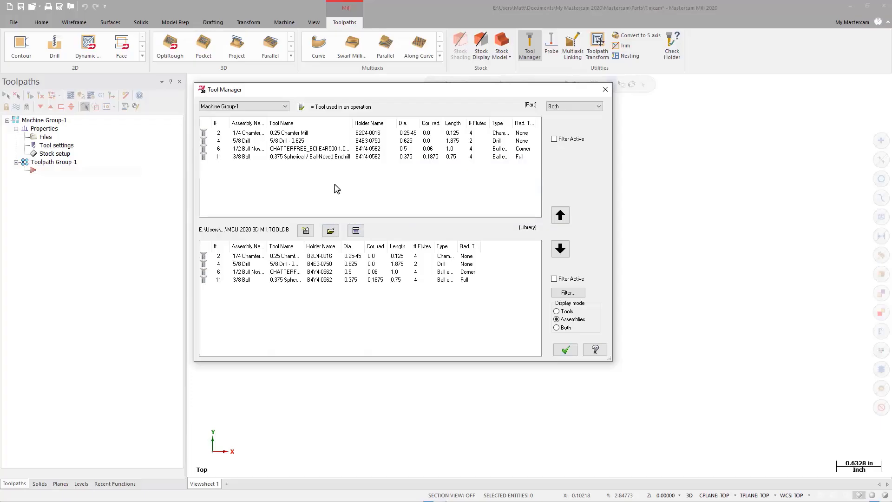
Start editing the projection of the part's number 6 1/2 Bull Nose assembly and place the assembly in the graphics area
left_click(300, 148)
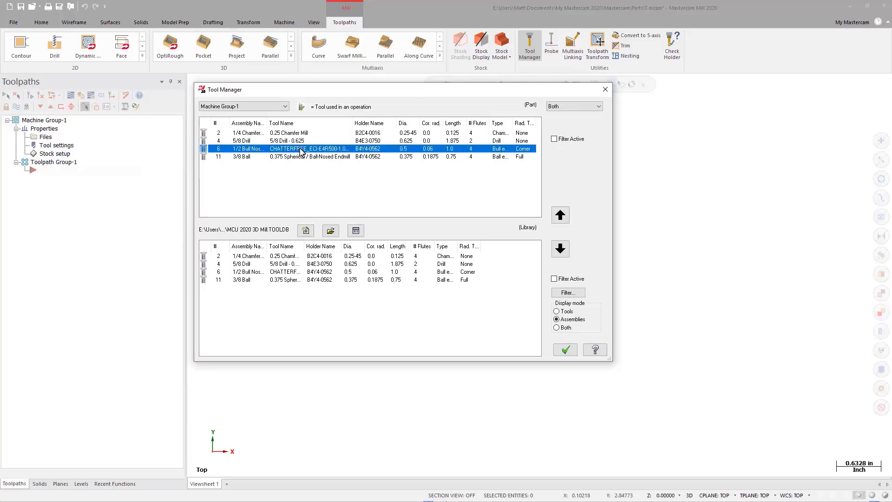
right_click(300, 148)
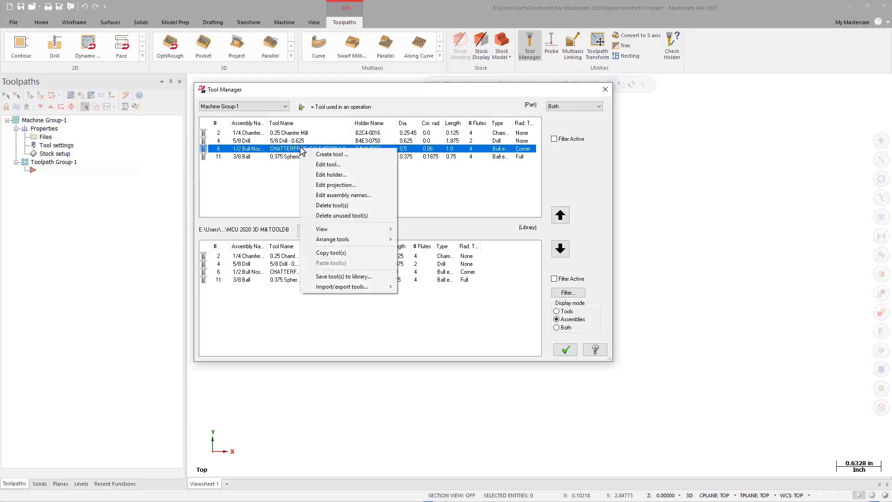
left_click(342, 183)
middle_click_drag(417, 280, 420, 223)
scroll(414, 316, "down", 6)
scroll(415, 317, "up", 2)
middle_click_drag(419, 305, 418, 292)
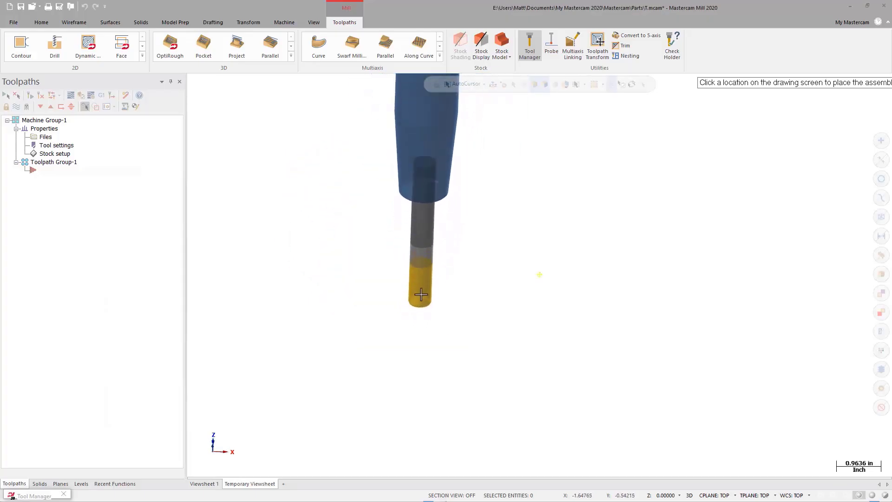
scroll(416, 296, "down", 1)
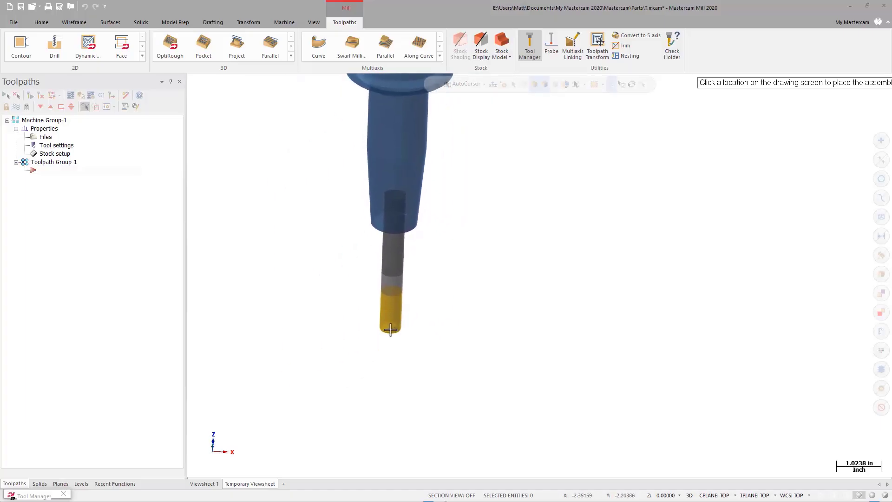
left_click(403, 314)
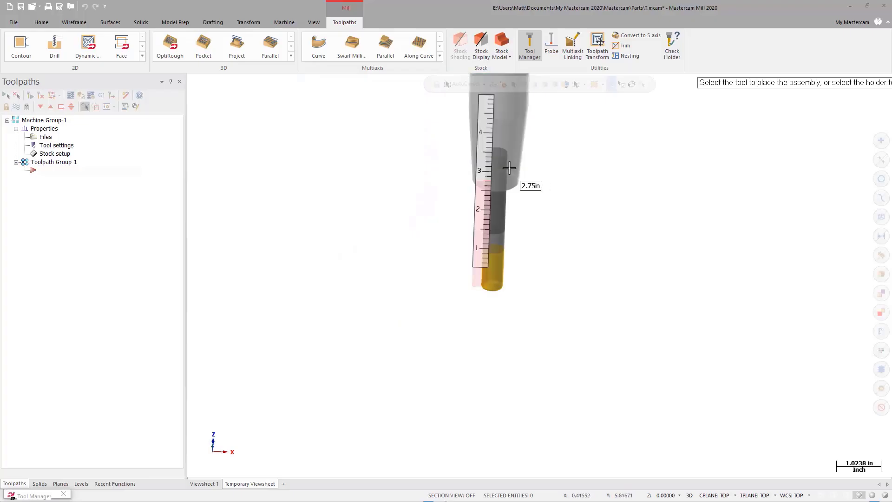
Select the holder, set the projection to 2.75 in along the ruler, and accept the part's tool list
left_click(495, 188)
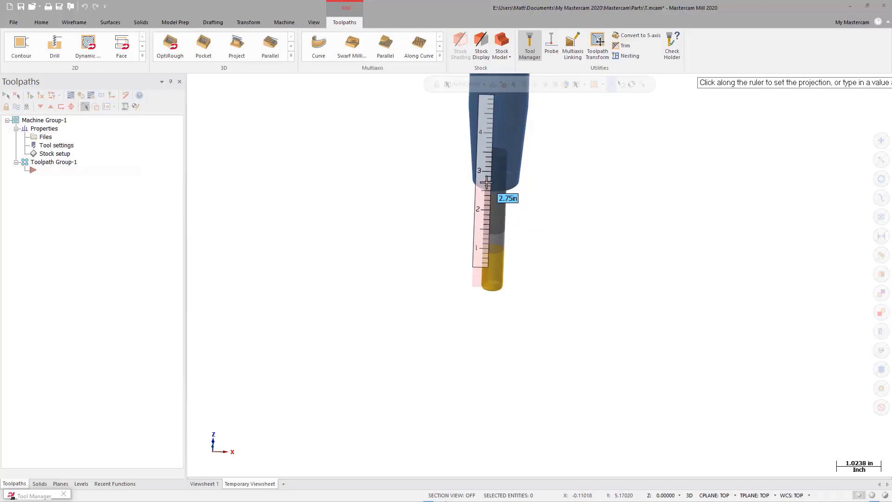
left_click(486, 181)
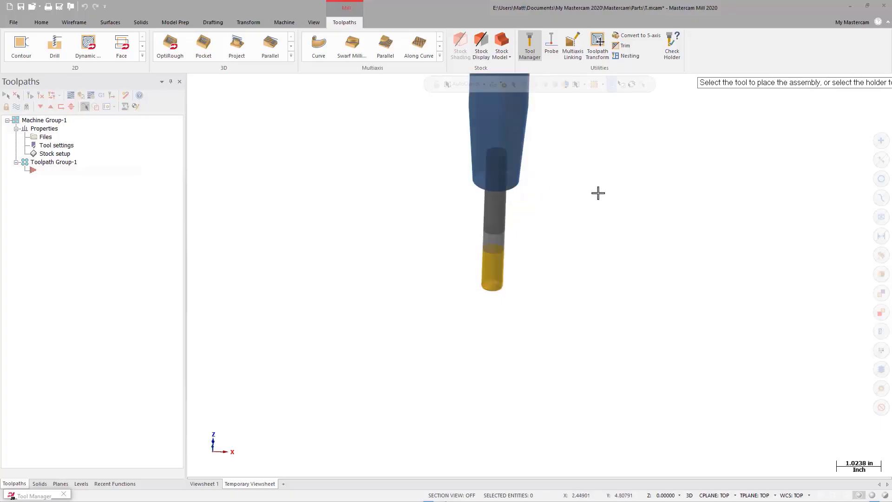
key("Escape")
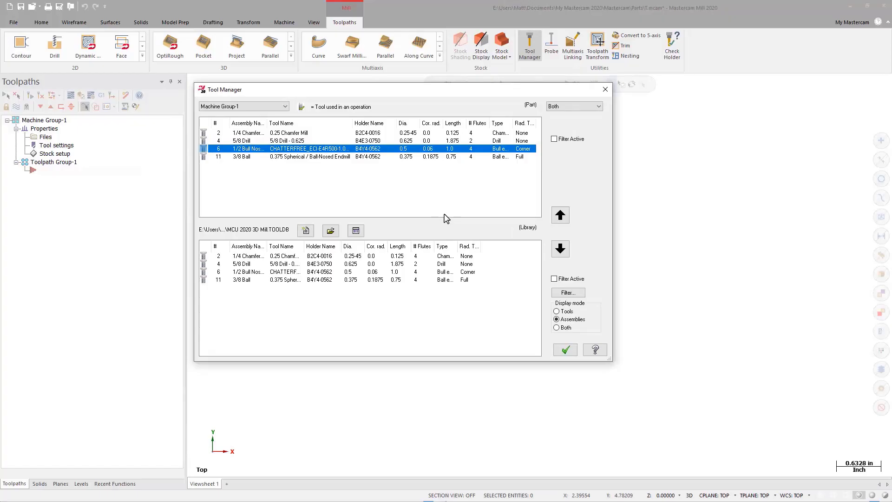
left_click(571, 352)
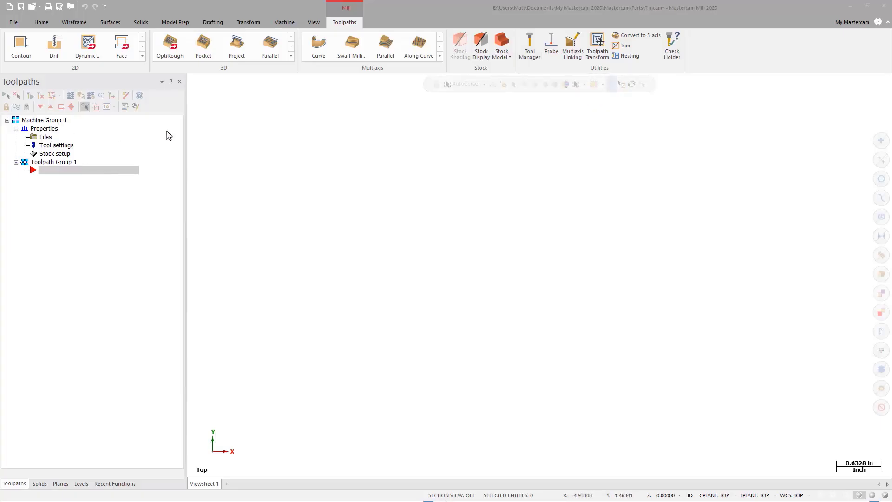
Reopen Mastercam's Tool Manager and start creating a new tool for Machine Group-1
left_click(536, 57)
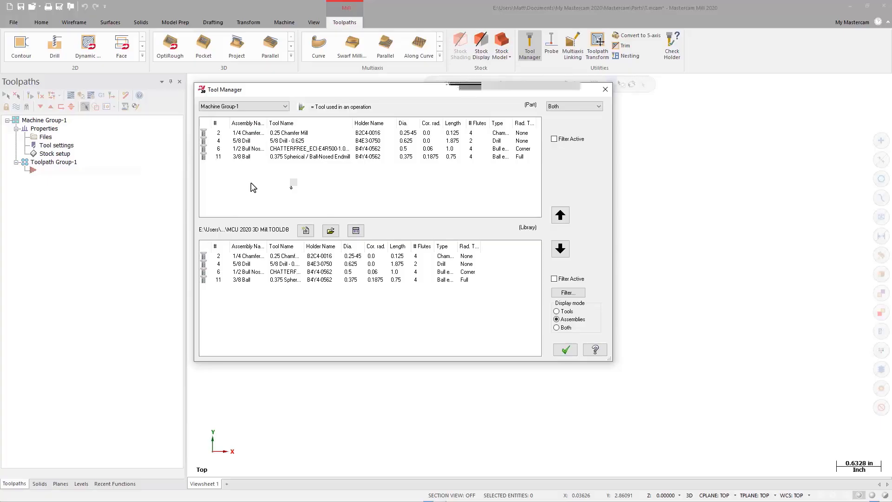
right_click(277, 176)
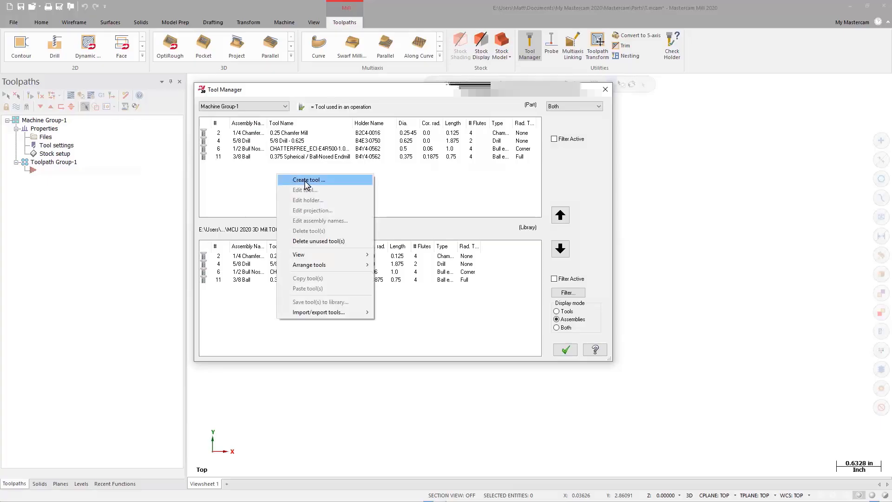
left_click(306, 181)
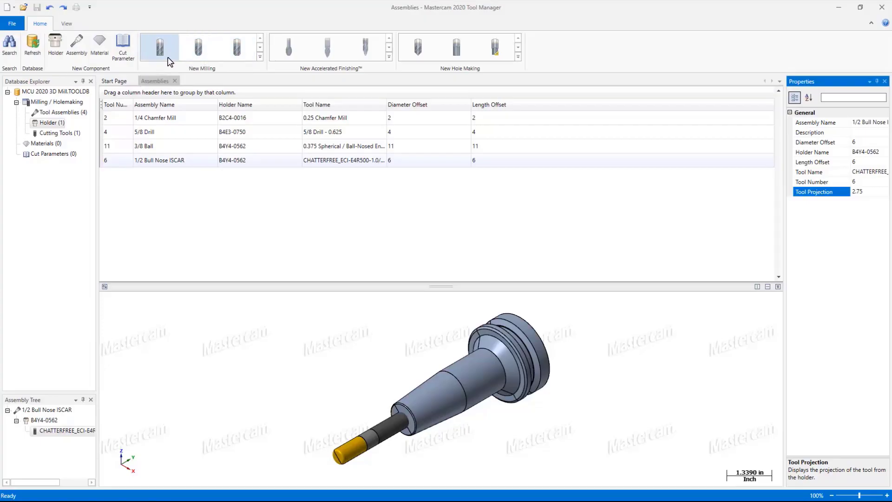
Examine the new milling and Accelerated Finishing tool types in the standalone Mastercam 2020 Tool Manager, and return to Mastercam
left_click(260, 56)
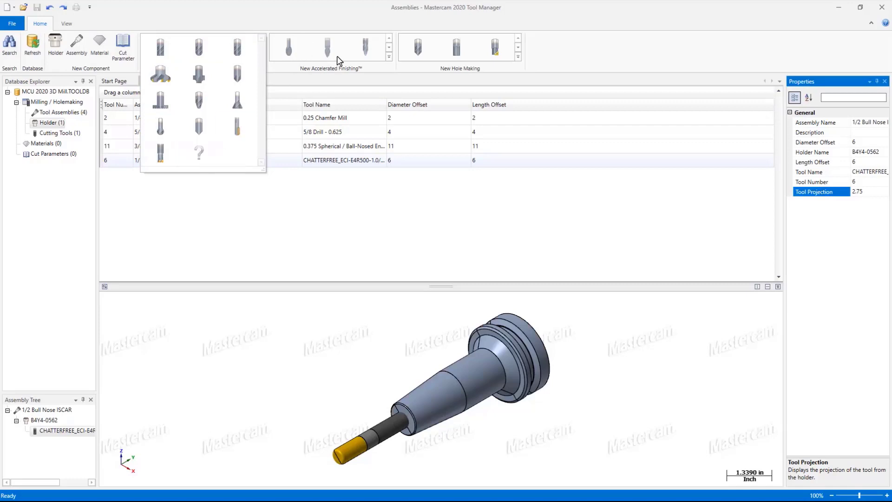
left_click(388, 56)
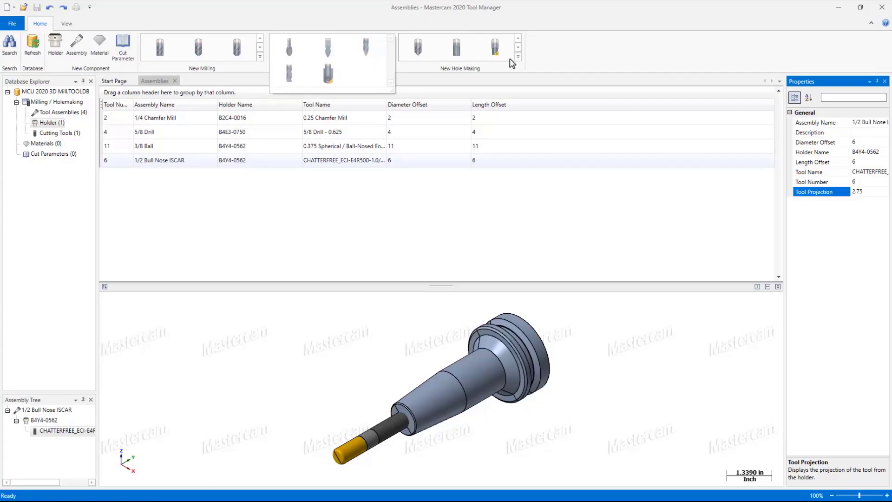
left_click(695, 25)
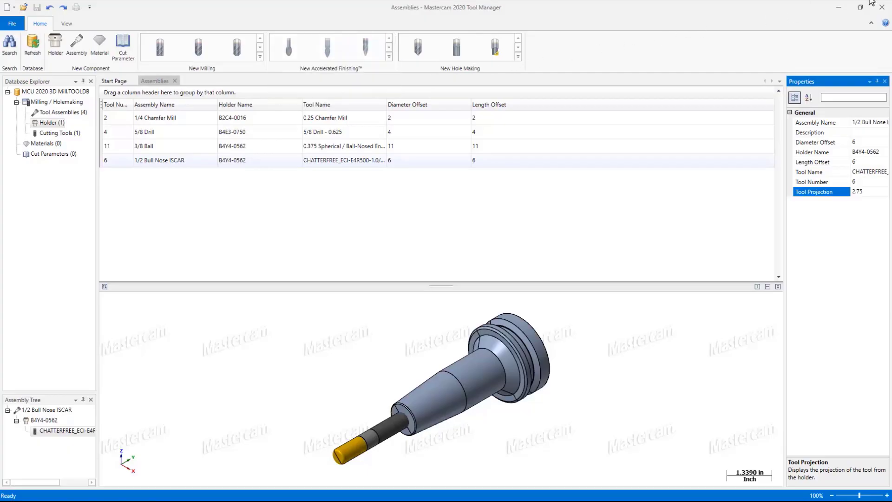
left_click(842, 6)
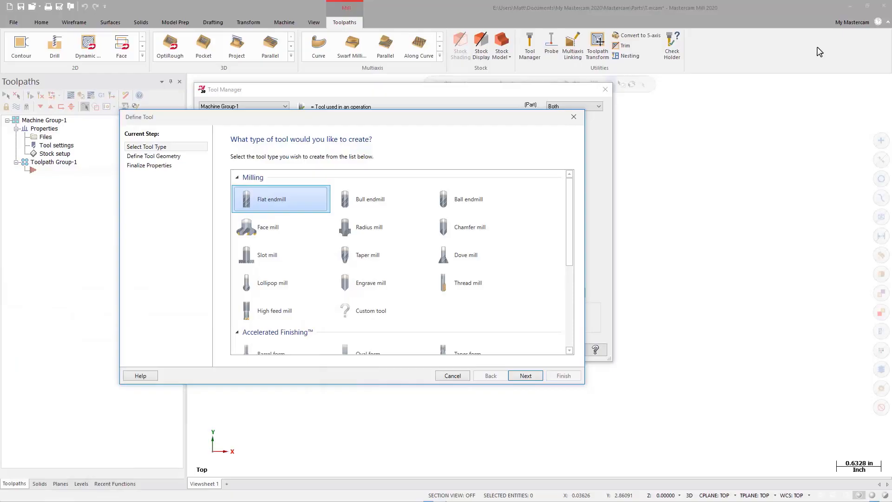
Choose Custom tool as the type of the new tool and proceed to its geometry definition
left_click_drag(459, 121, 503, 112)
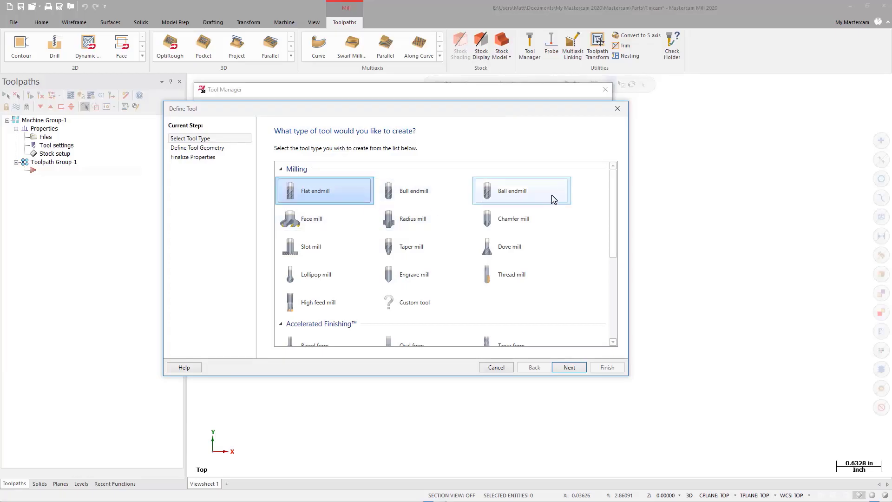
left_click_drag(613, 224, 633, 214)
left_click(426, 306)
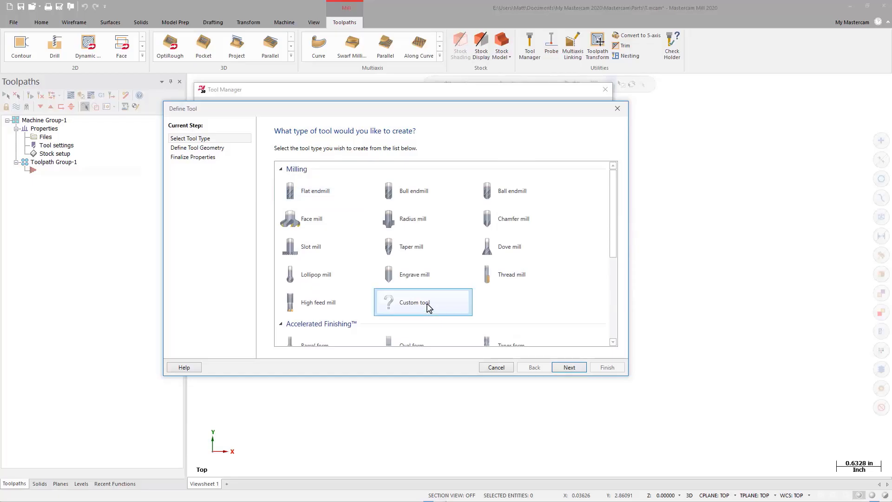
left_click(570, 367)
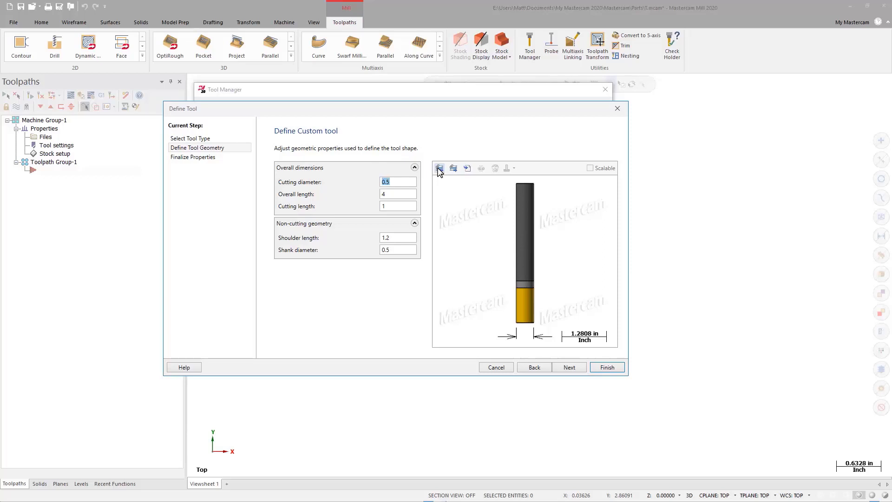
Import the custom tool's profile from the TAPERMIL file in the mill Tools folder
left_click(468, 169)
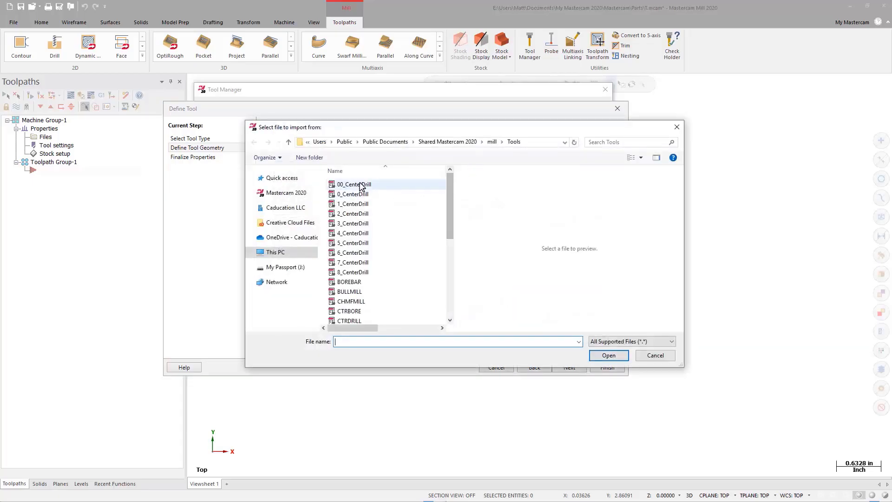
scroll(359, 292, "down", 3)
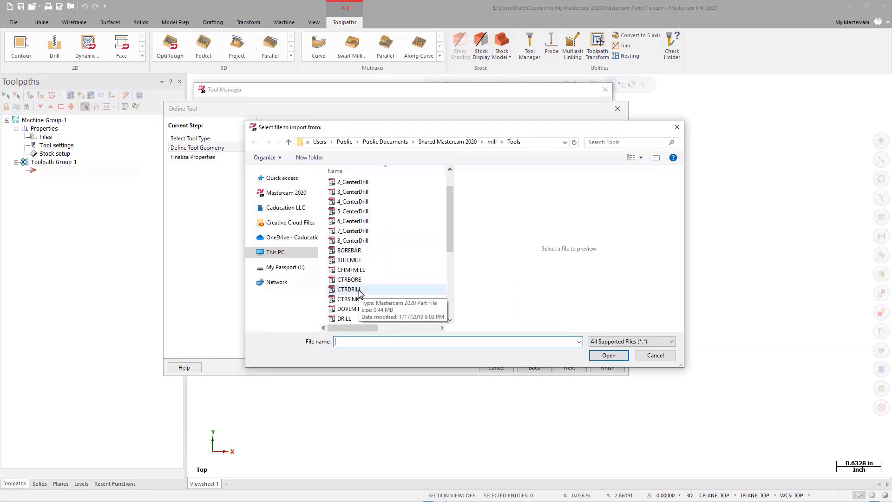
scroll(359, 293, "down", 3)
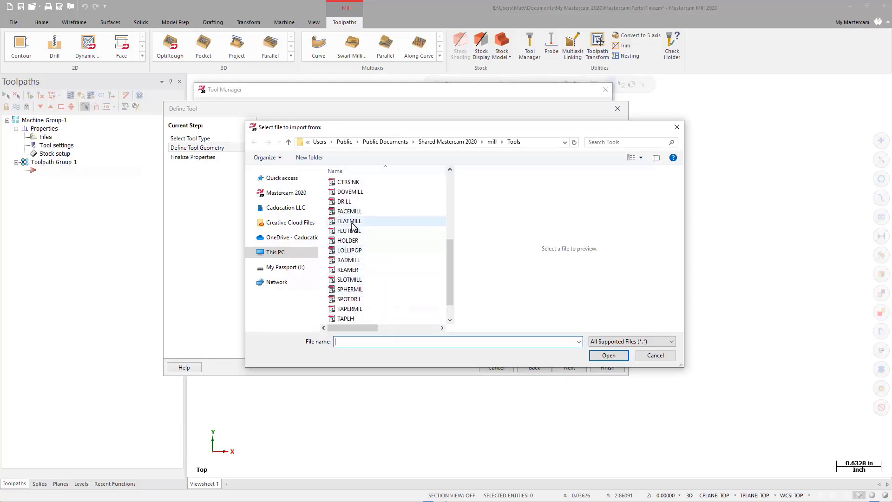
scroll(351, 245, "down", 1)
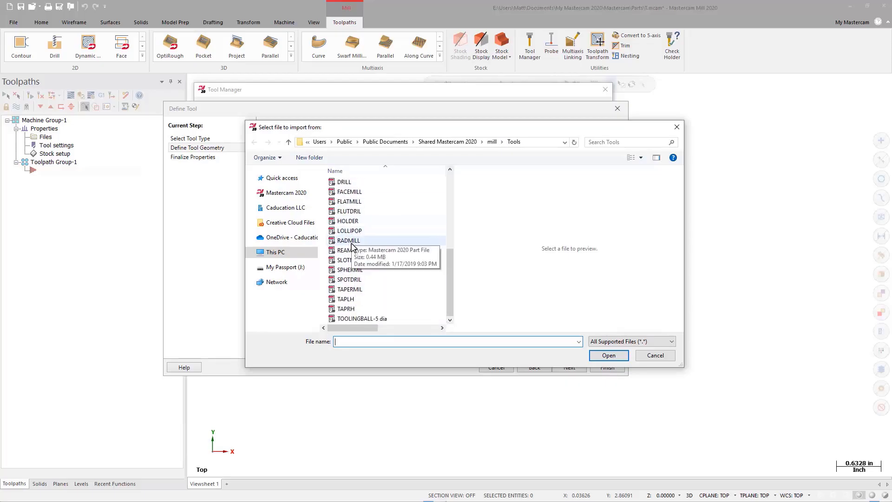
left_click(363, 290)
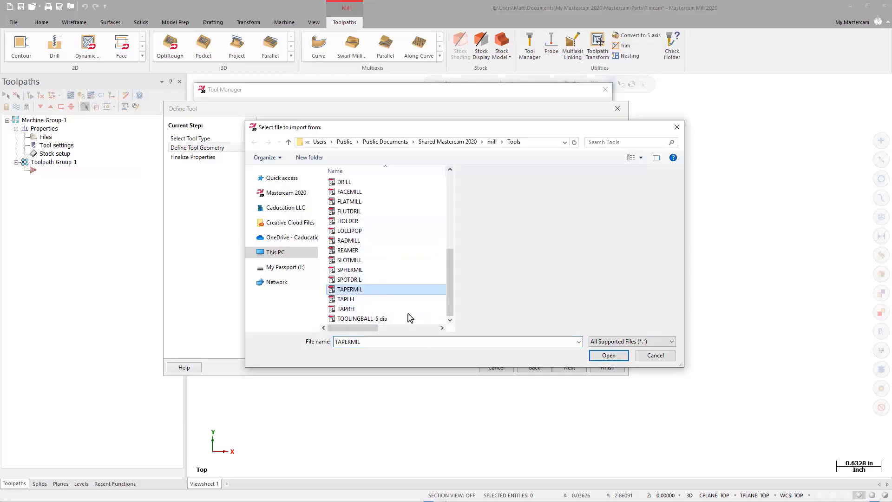
left_click(600, 356)
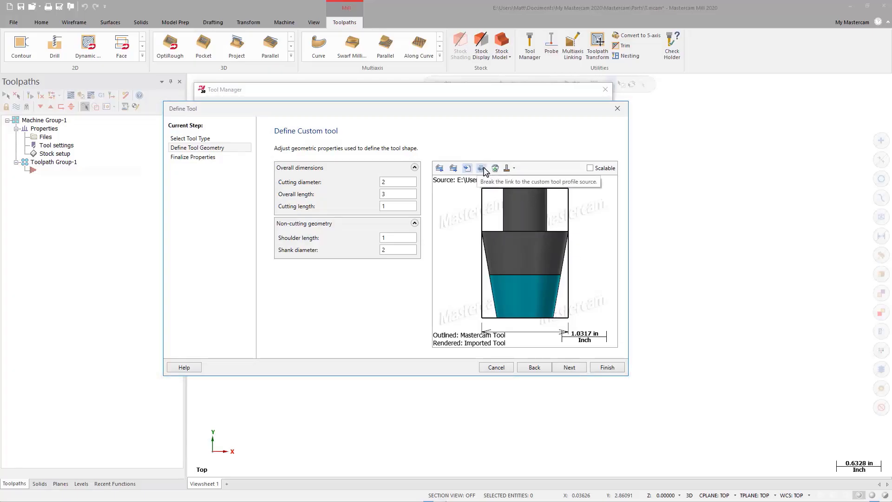
Compare the Mastercam rendering of the custom tool with the imported tool rendering, and cancel the tool definition
left_click(513, 169)
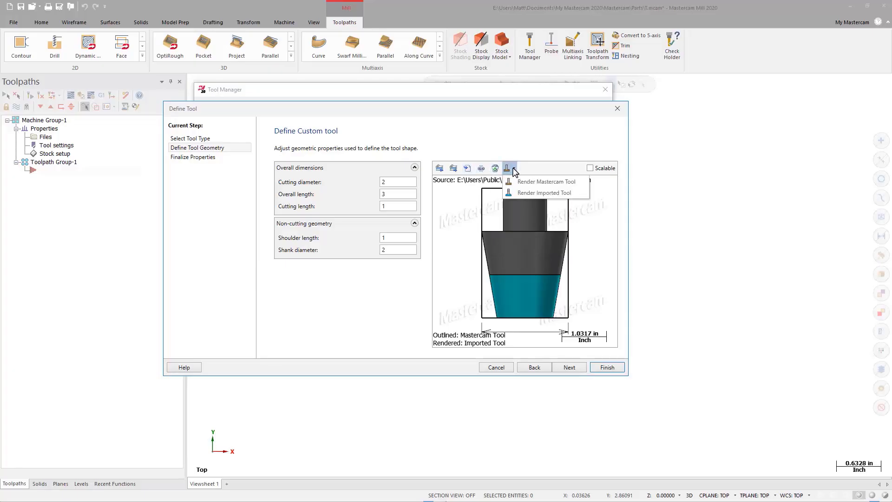
left_click(541, 182)
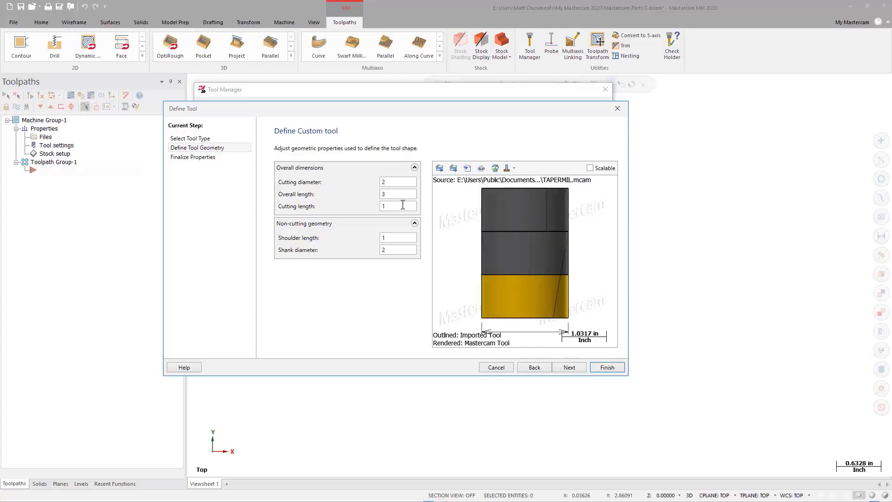
left_click(513, 167)
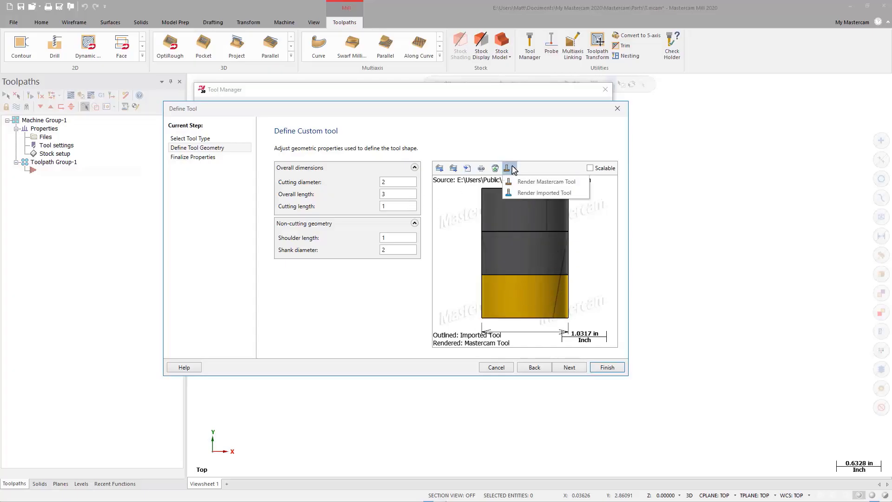
left_click(519, 193)
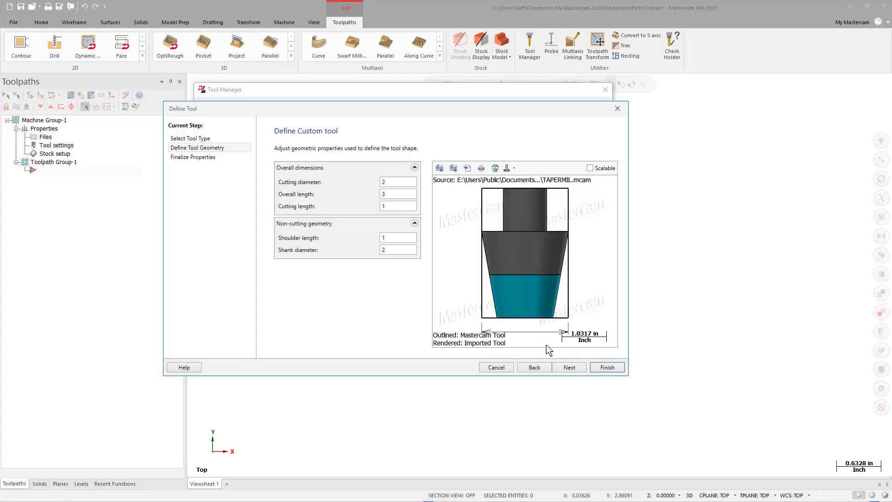
left_click(496, 367)
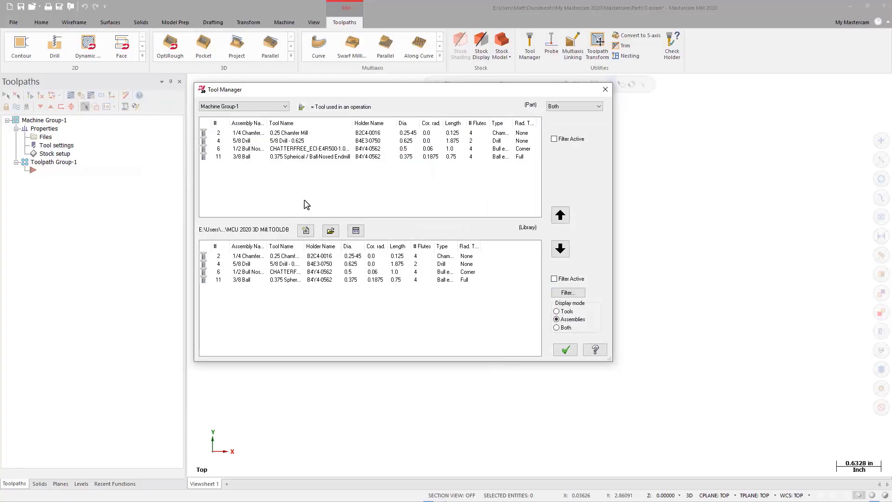
Start creating a flat endmill in the machine group, and examine its cutting length in the geometry definition
right_click(312, 181)
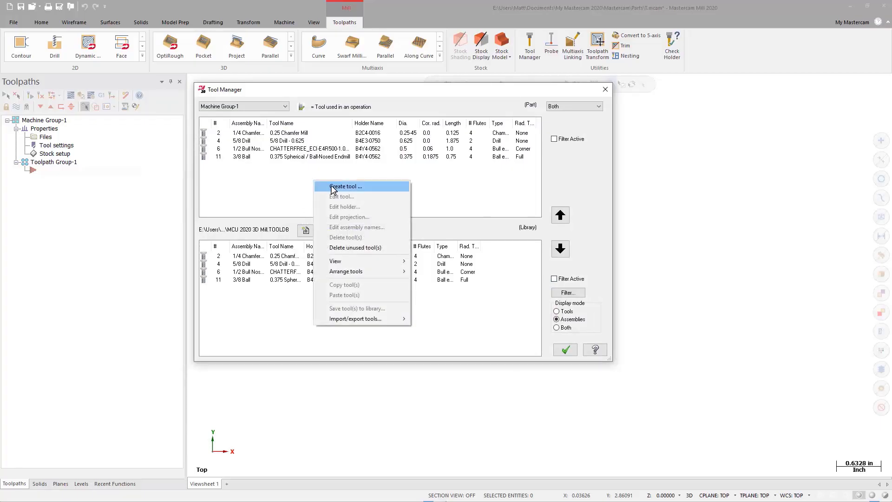
left_click(333, 187)
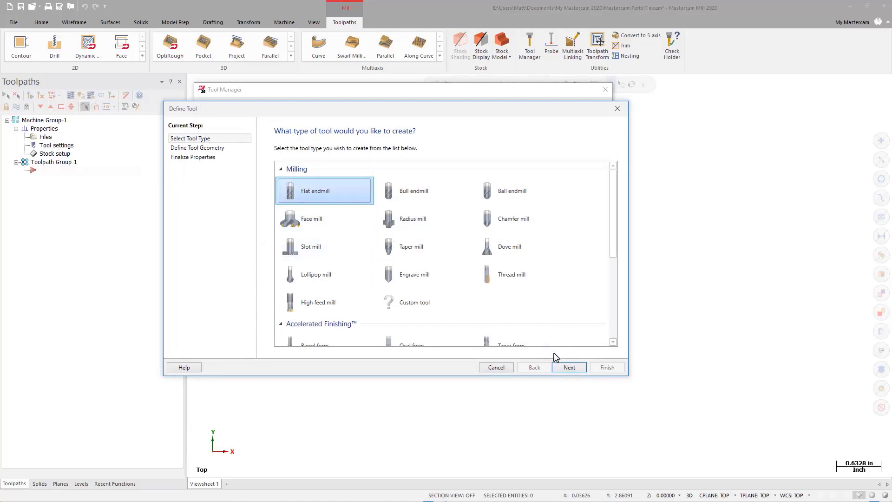
left_click(570, 367)
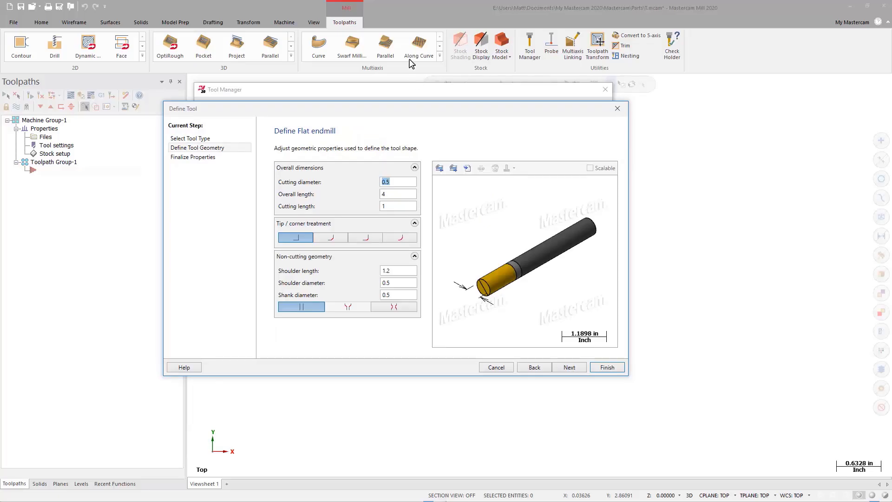
left_click(394, 208)
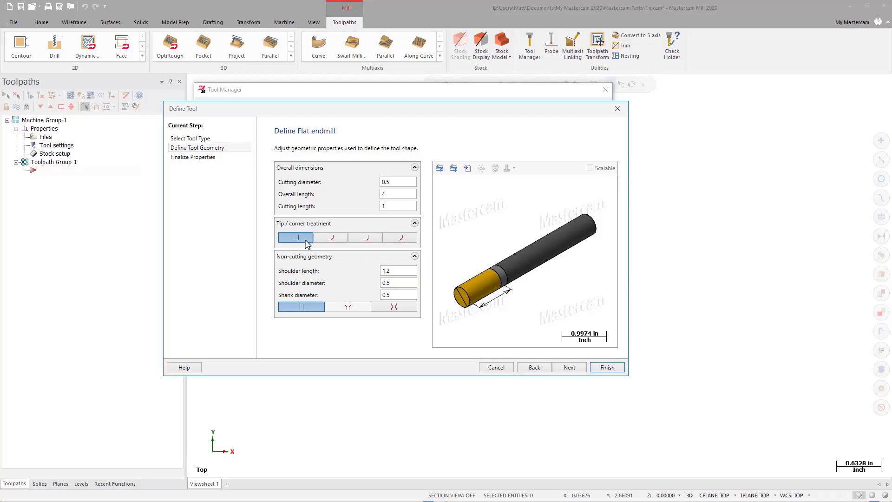
Preview the edge break, corner radius and full radius tip treatments on the flat endmill, and return to the square corner
left_click(334, 239)
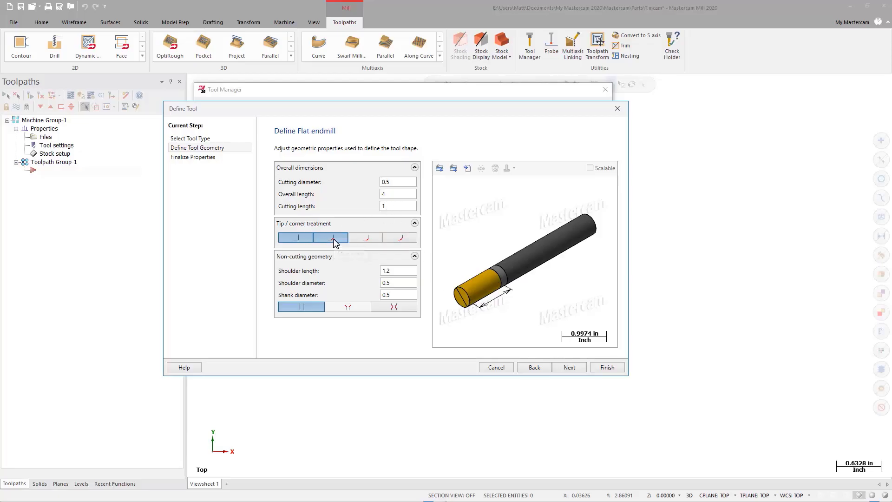
left_click(374, 240)
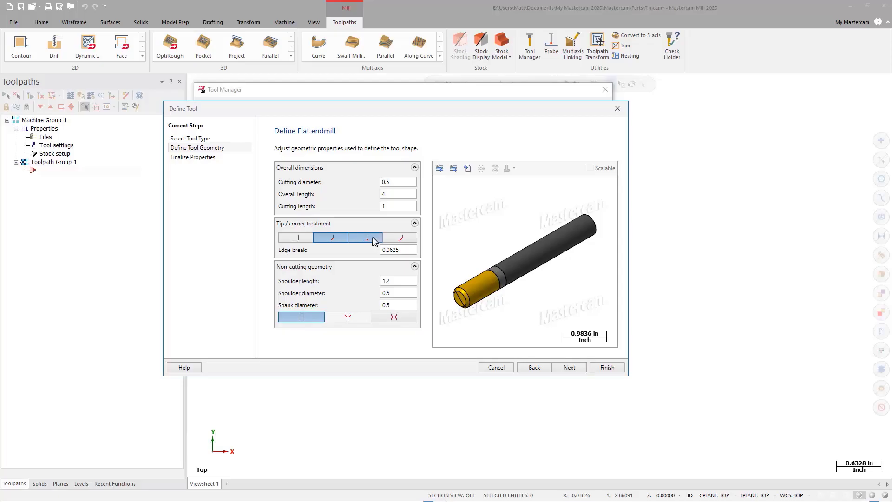
left_click(400, 239)
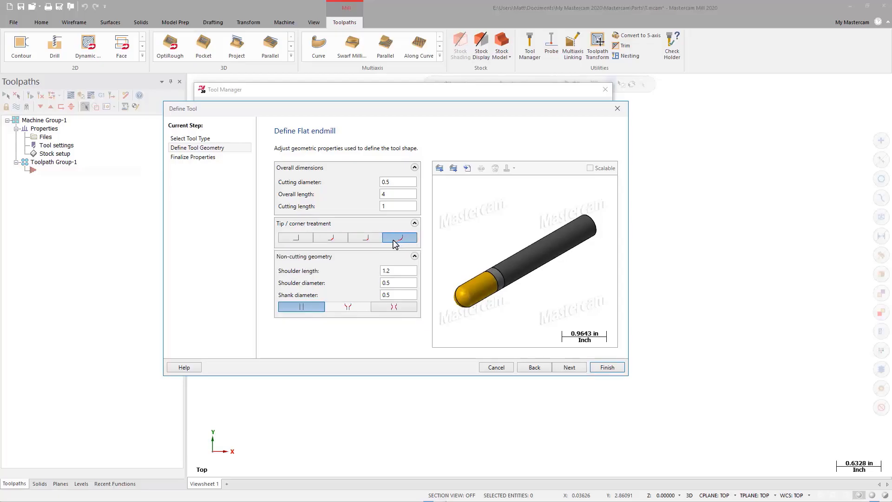
left_click(300, 239)
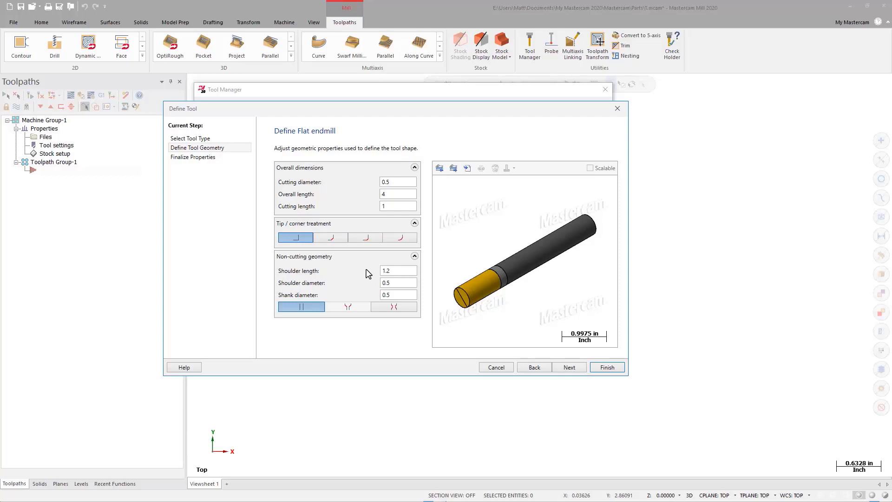
Examine the endmill's shoulder and shank dimensions, preview the necked shank style, and return to the straight shank
left_click(409, 271)
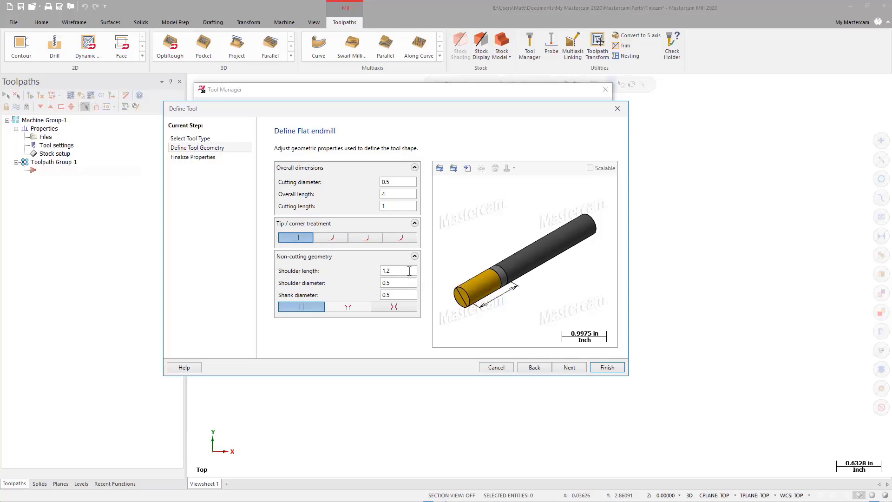
left_click(401, 284)
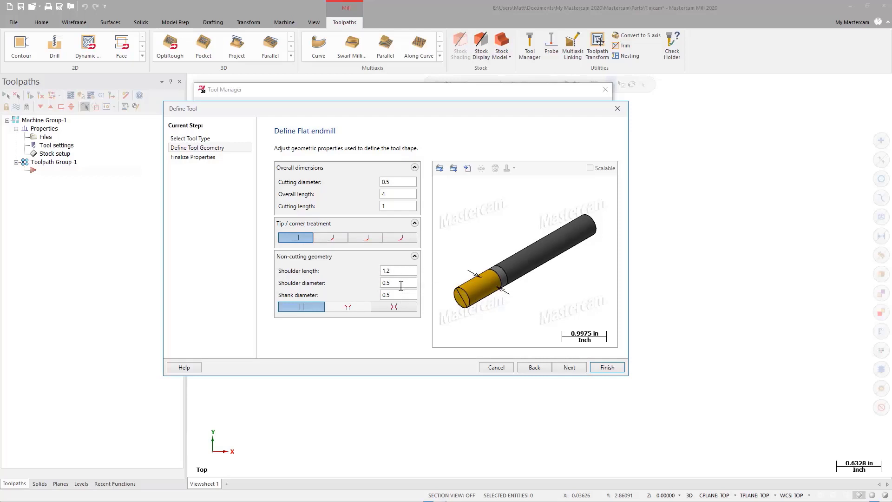
left_click(398, 295)
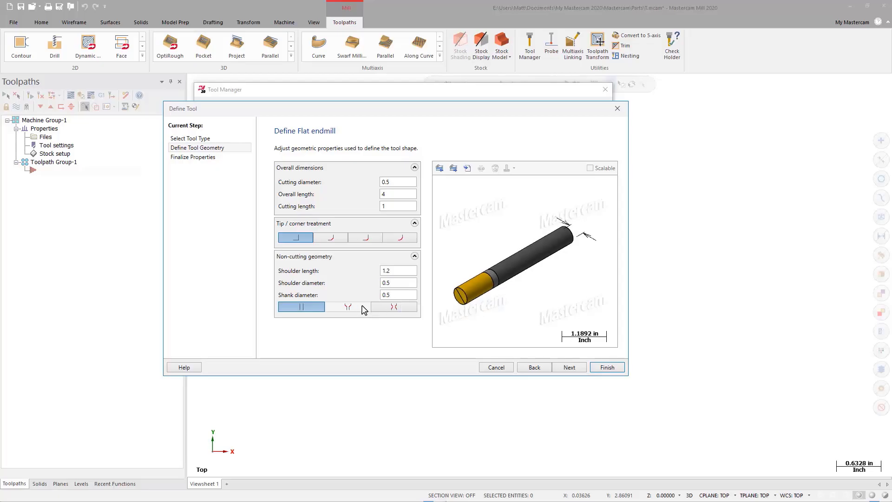
left_click(391, 308)
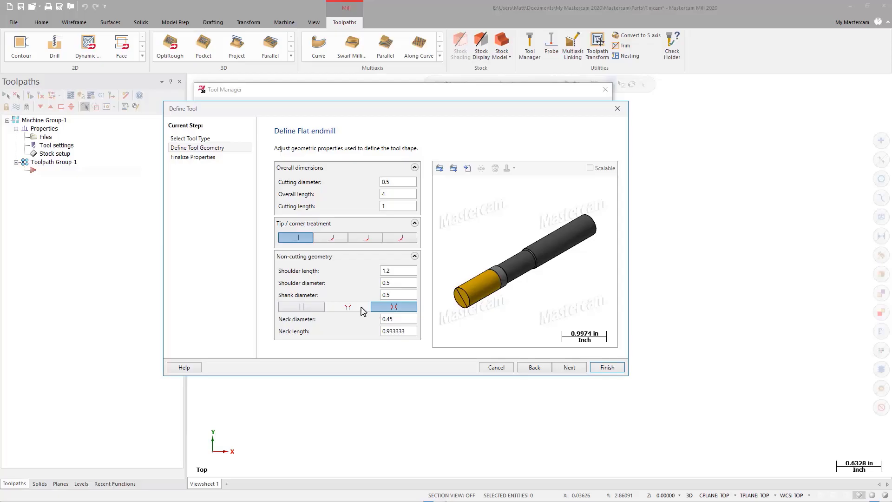
left_click(305, 306)
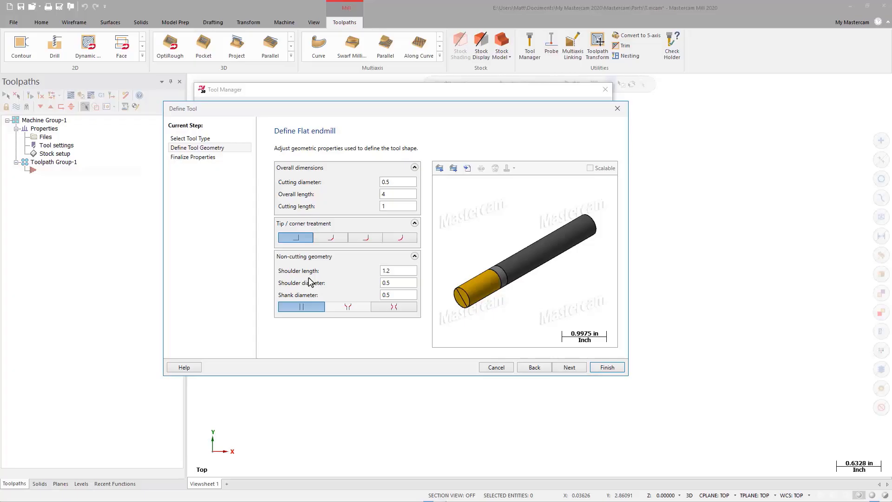
Set the flat endmill's spindle speed to 5000 in its final properties, and recalculate its feeds and speeds
left_click(572, 366)
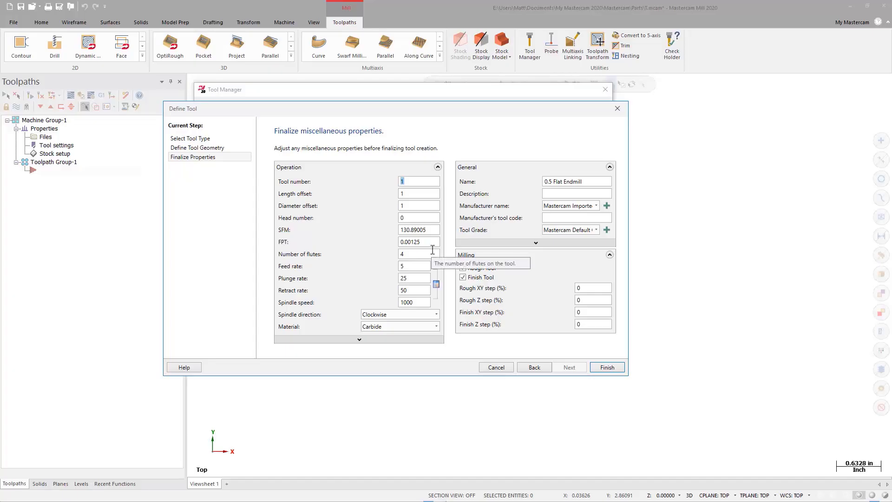
double_click(422, 302)
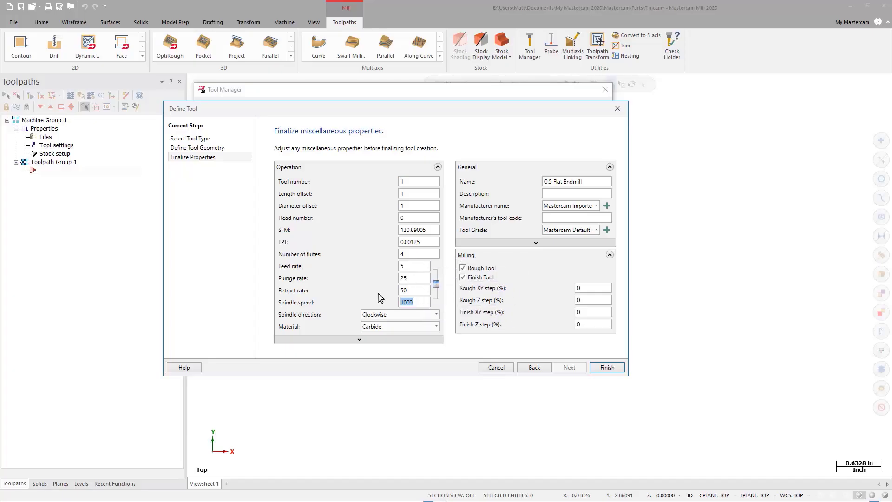
type("5000")
left_click(423, 281)
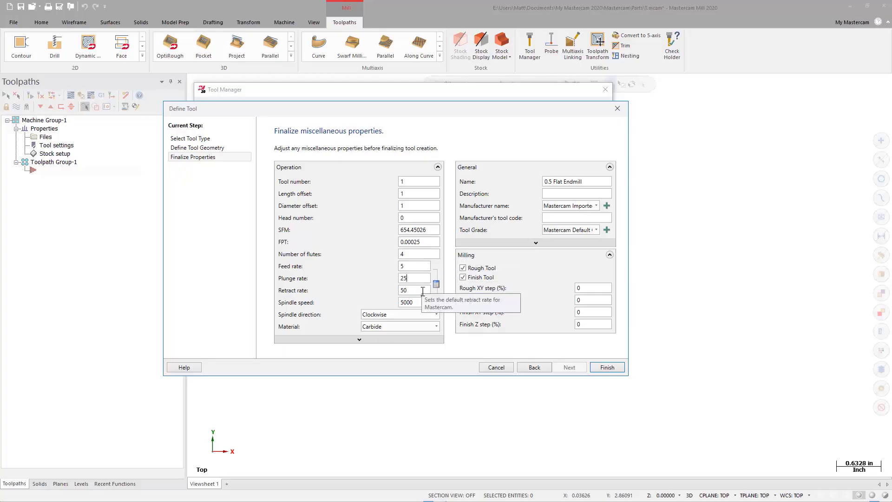
left_click(436, 284)
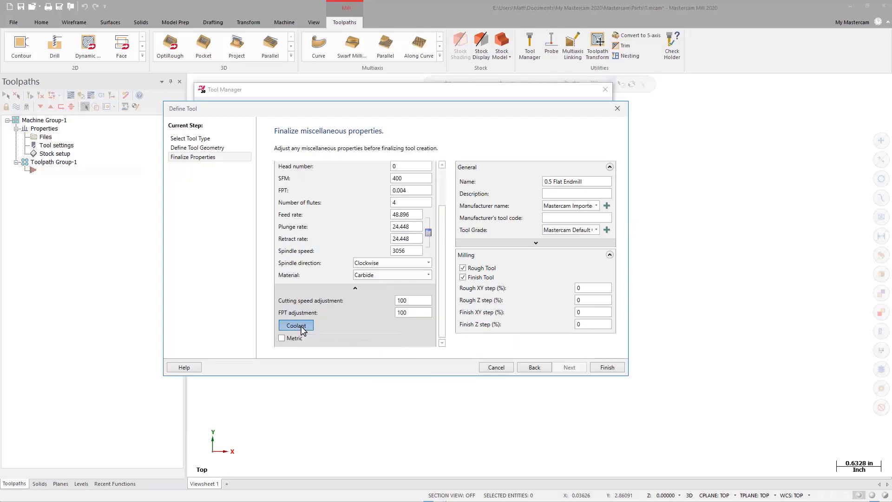
Turn on standard flood coolant for the flat endmill
left_click(301, 327)
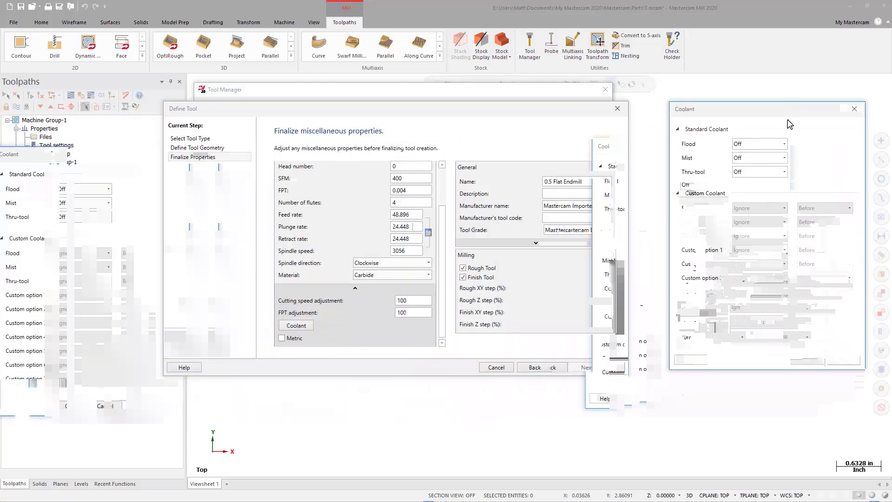
left_click(775, 144)
left_click(772, 156)
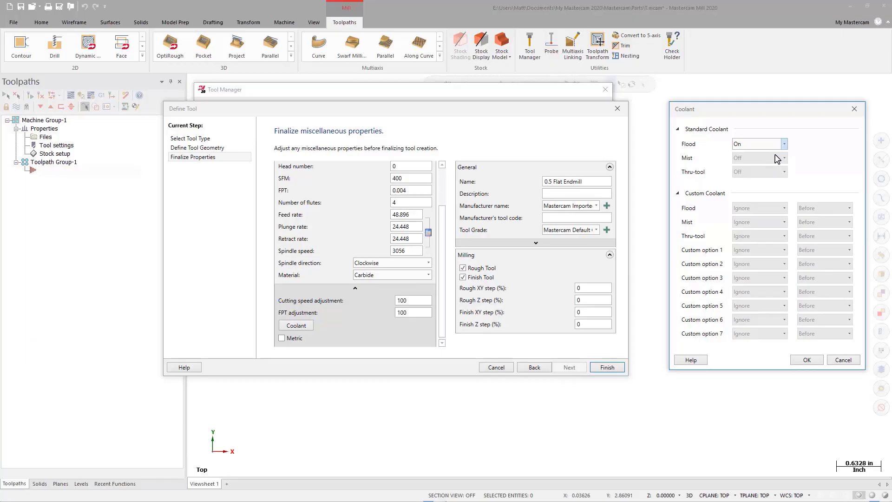
left_click(809, 361)
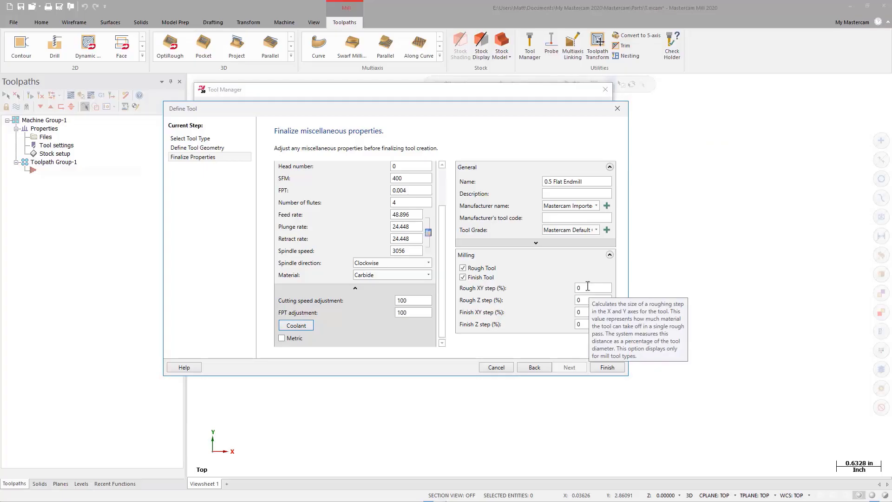
Toggle the Rough Tool and Finish Tool options of the flat endmill, and finish creating the tool
left_click(488, 268)
left_click(480, 278)
left_click(481, 278)
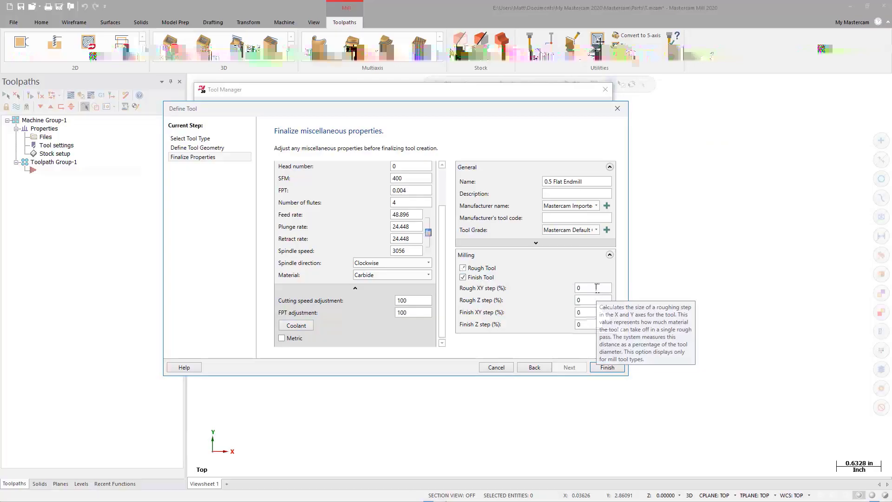
left_click(608, 367)
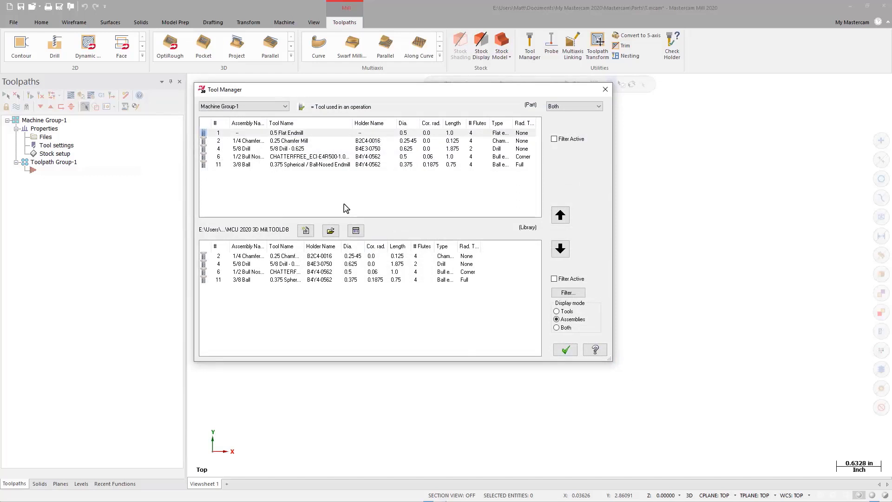
Delete the 0.5 Flat Endmill from the machine group and close the Tool Manager with the changes accepted
right_click(294, 135)
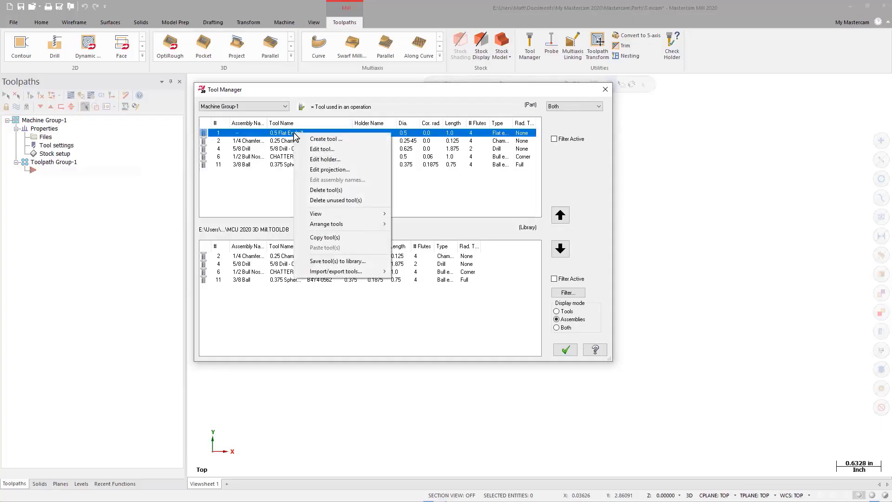
left_click(353, 190)
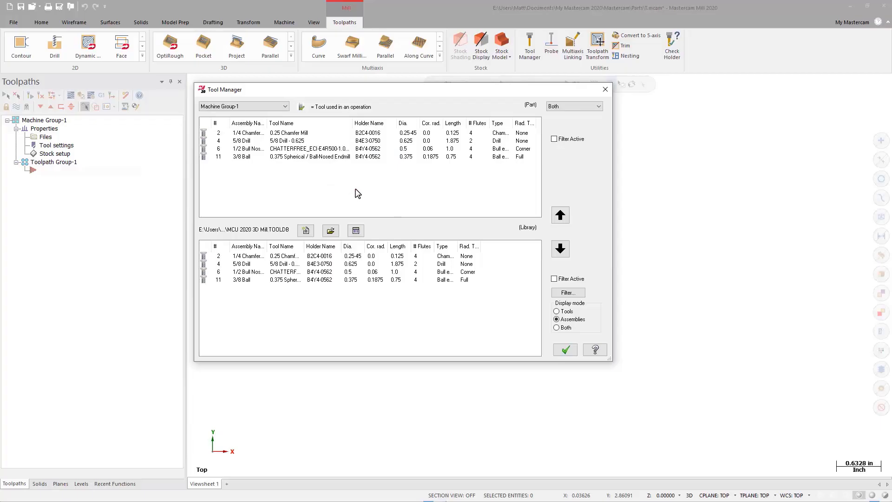
left_click(565, 350)
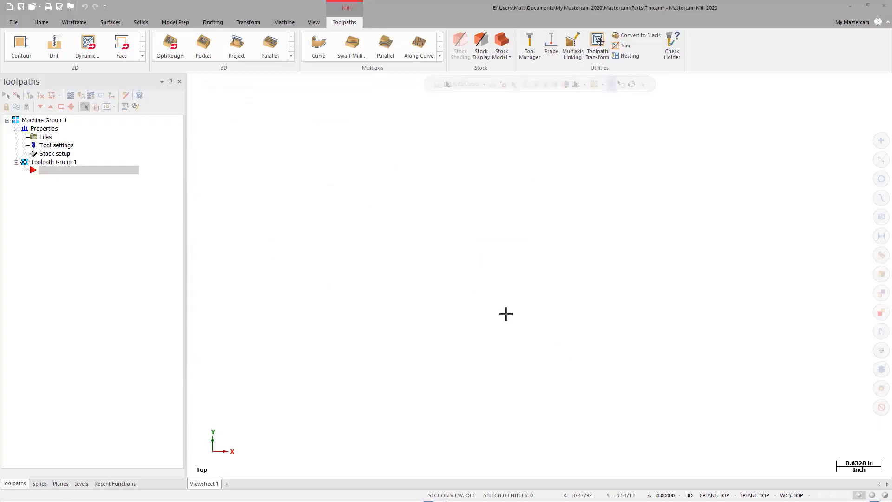